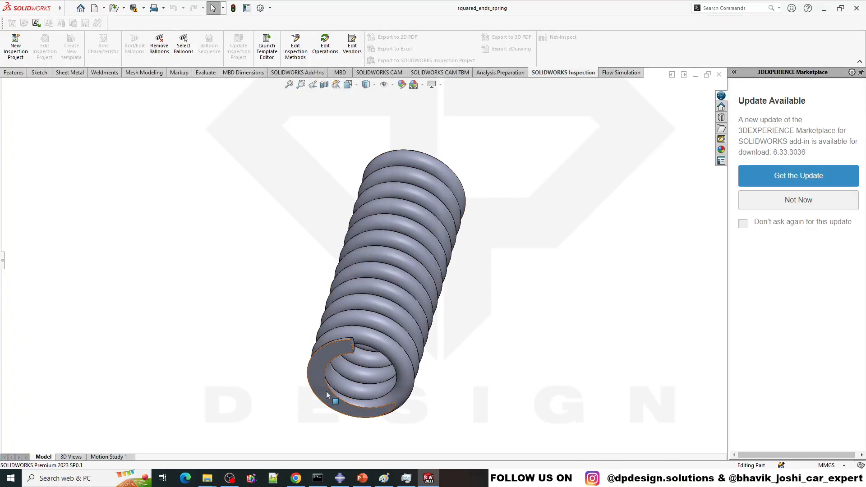
# Examine the flat-cut end faces at both ends of the spring.
pyautogui.click(346, 403)
pyautogui.moveTo(438, 351)
pyautogui.mouseDown(button='middle')
pyautogui.moveTo(474, 410)
pyautogui.moveTo(458, 394)
pyautogui.mouseUp(button='middle')
pyautogui.click(352, 191)
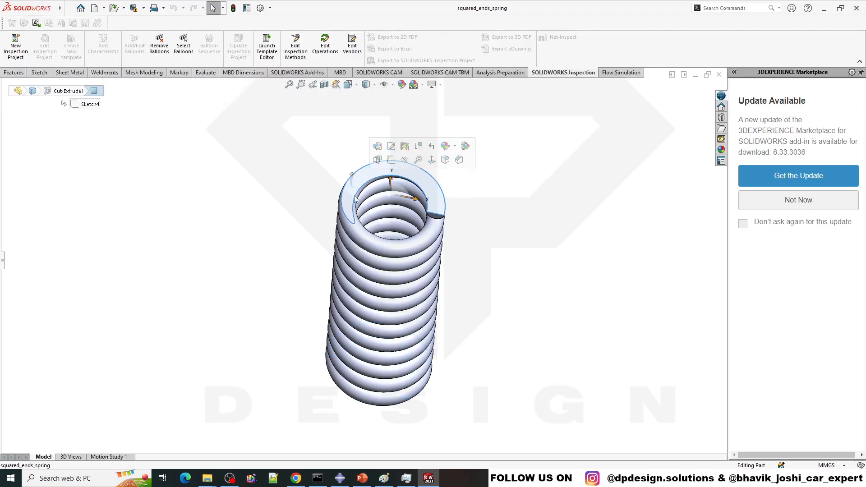
pyautogui.moveTo(352, 192); pyautogui.dragTo(442, 132, button='middle')
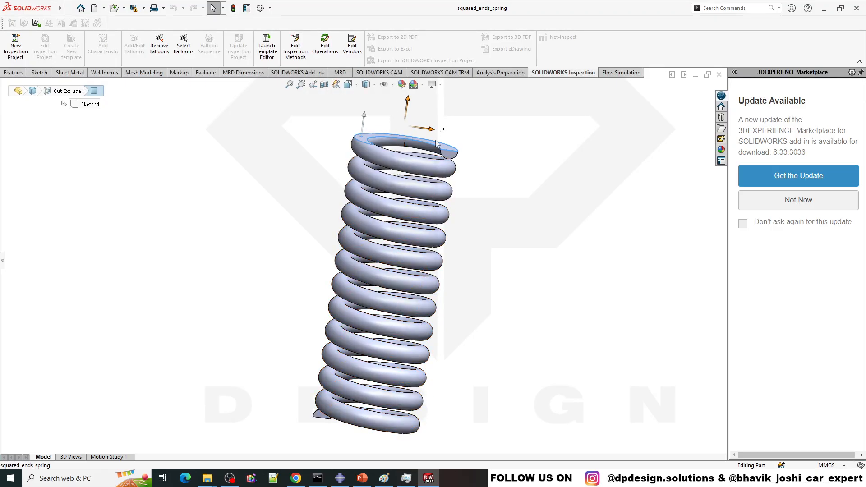
pyautogui.click(514, 341)
pyautogui.moveTo(562, 291); pyautogui.dragTo(549, 218, button='middle')
pyautogui.moveTo(433, 361); pyautogui.dragTo(391, 407, button='middle')
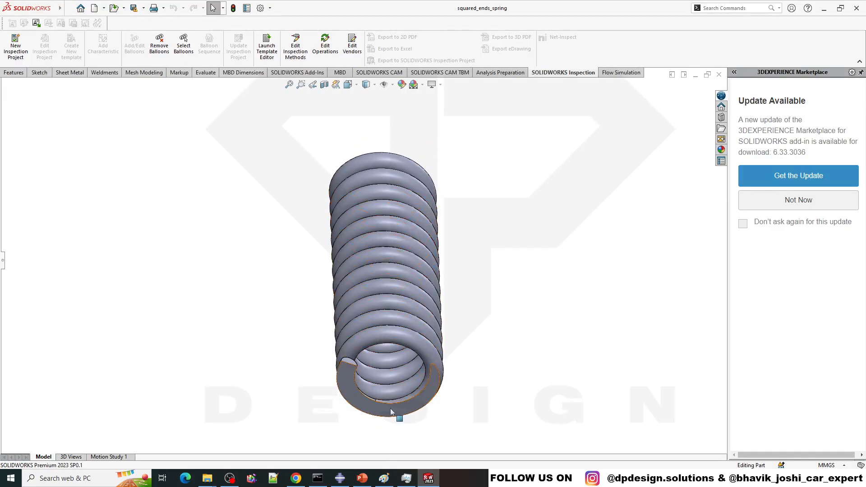
# Open a sketch on the spring's lower flat end face and draw a center rectangle about 100 mm wide from the origin.
pyautogui.click(384, 408)
pyautogui.rightClick(384, 408)
pyautogui.click(409, 255)
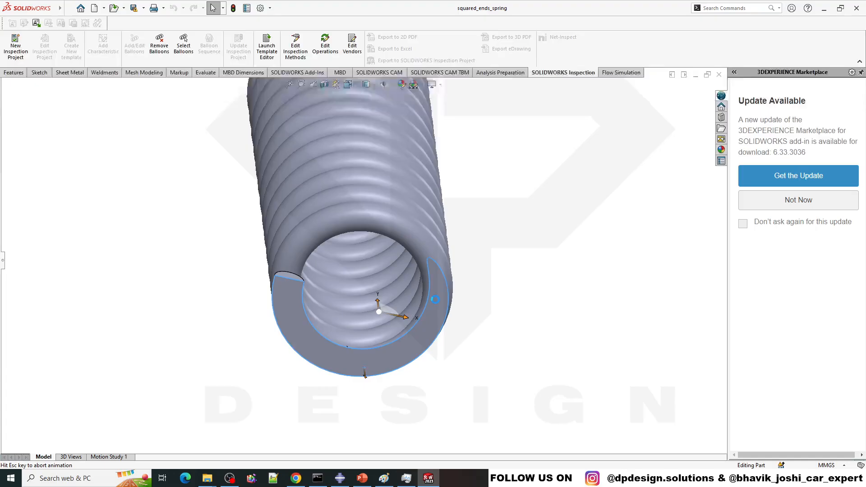
pyautogui.scroll(5, 409, 253)
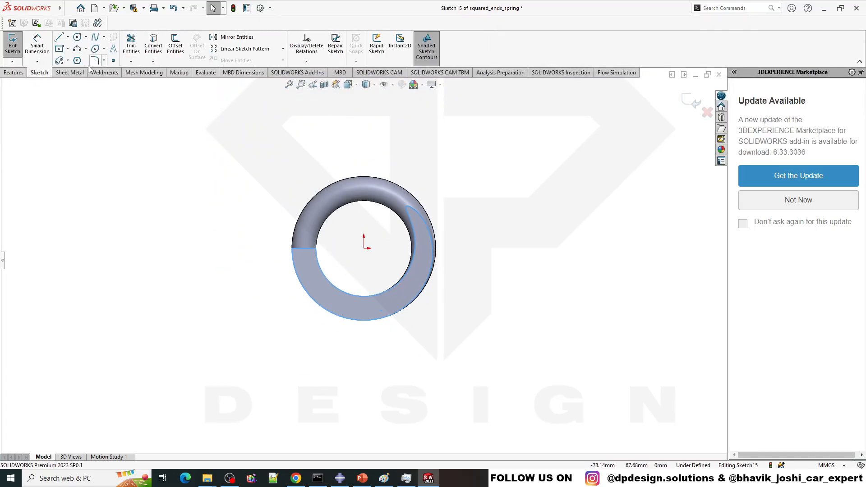
pyautogui.click(60, 49)
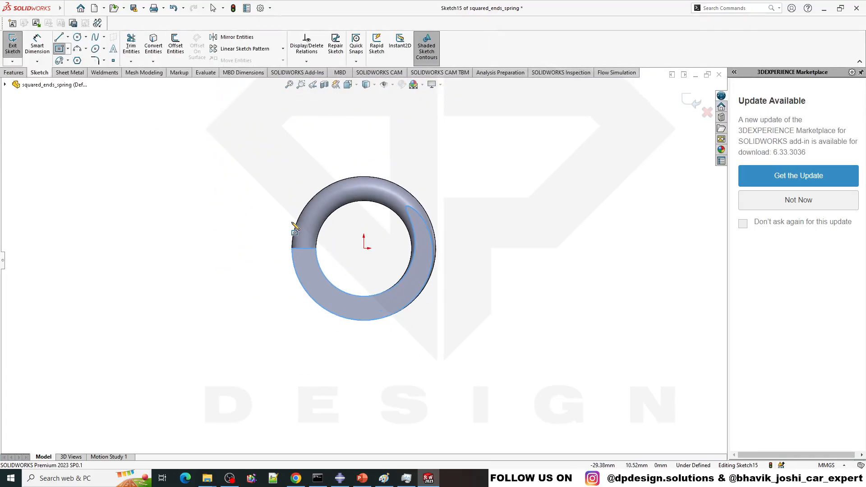
pyautogui.click(363, 248)
pyautogui.click(490, 343)
pyautogui.press('Escape')
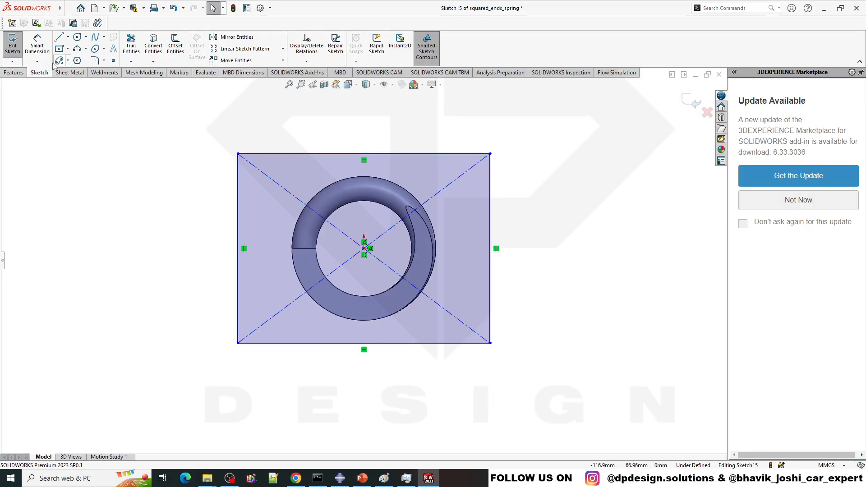
# Dimension the rectangle to 100 mm wide and 100 mm high.
pyautogui.click(37, 45)
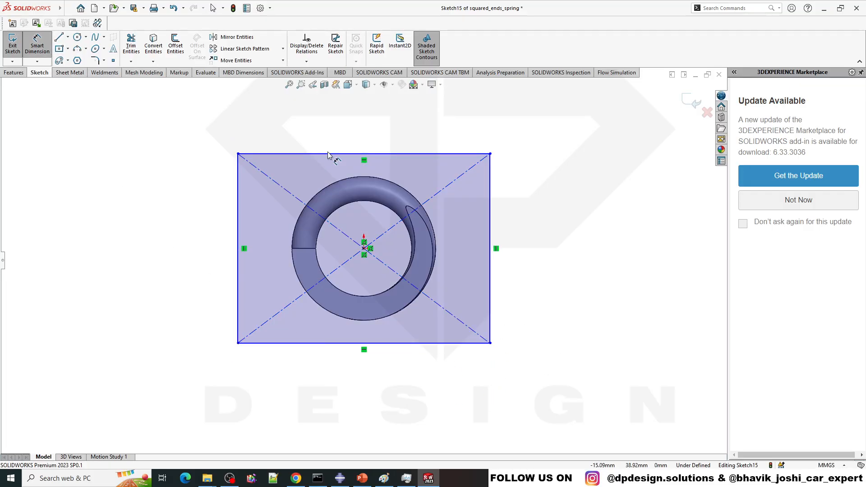
pyautogui.click(333, 154)
pyautogui.click(342, 118)
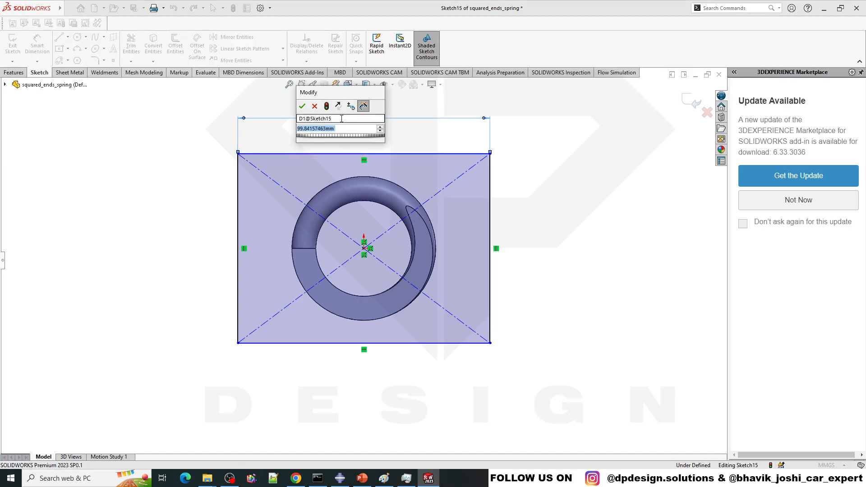
pyautogui.write('100')
pyautogui.press('Return')
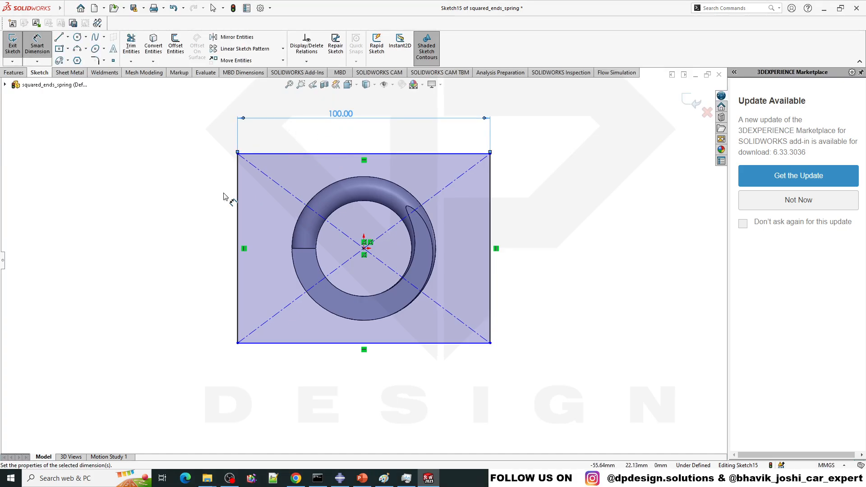
pyautogui.click(237, 206)
pyautogui.click(212, 190)
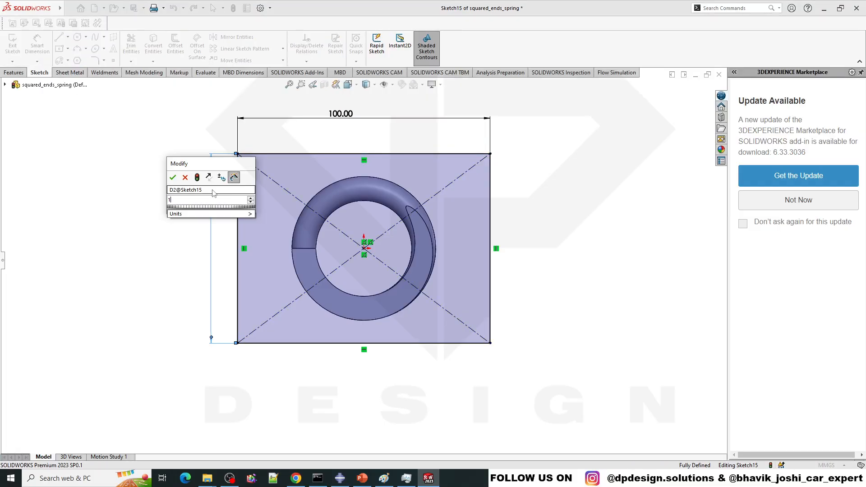
pyautogui.press('Return')
pyautogui.scroll(3, 553, 196)
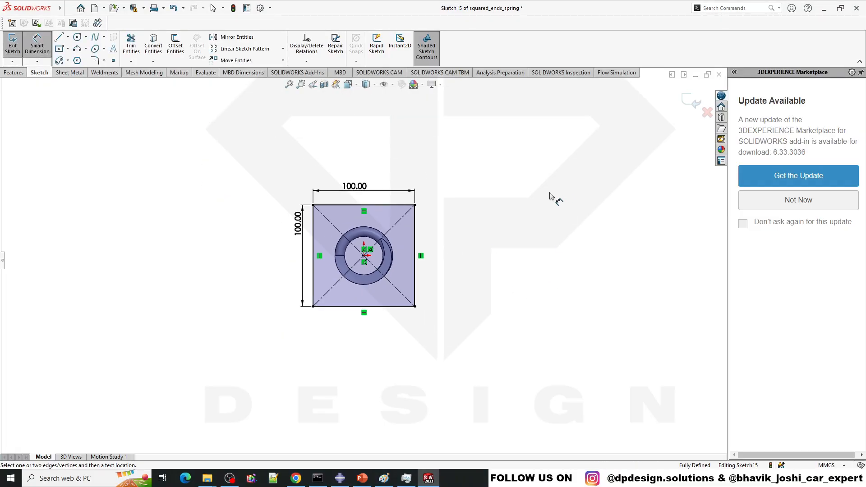
# Extrude the square 15 mm away from the spring as a separate body, with Merge result turned off.
pyautogui.moveTo(554, 195); pyautogui.dragTo(607, 188, button='middle')
pyautogui.click(694, 101)
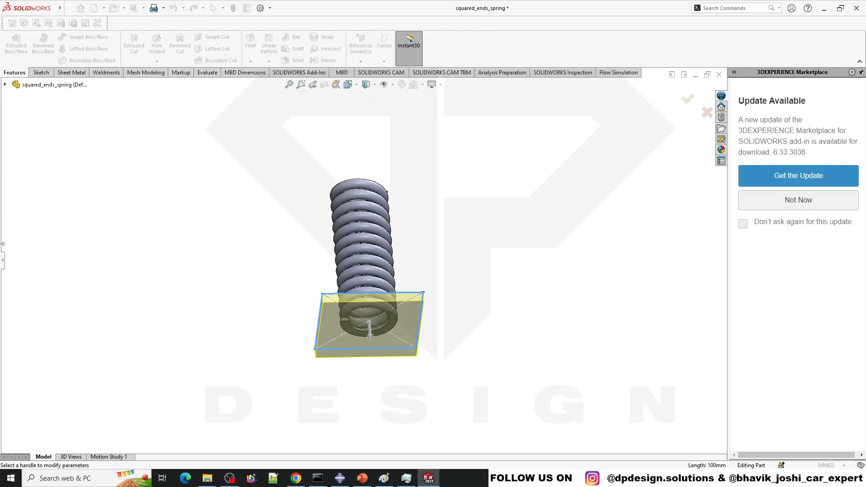
pyautogui.click(1, 261)
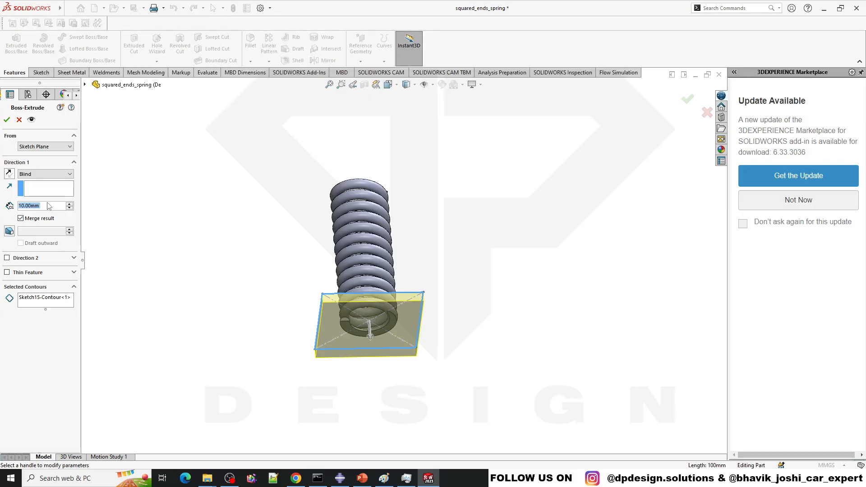
pyautogui.write('15')
pyautogui.press('Return')
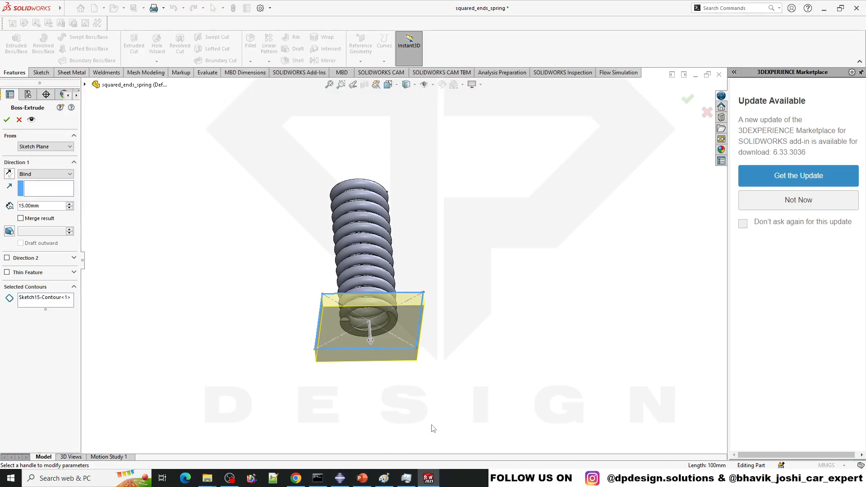
pyautogui.moveTo(312, 296); pyautogui.dragTo(398, 288, button='middle')
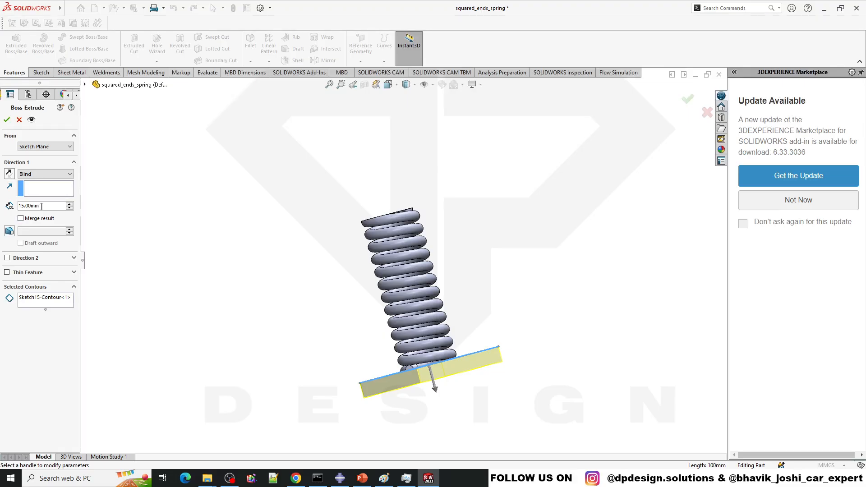
pyautogui.moveTo(84, 270); pyautogui.dragTo(104, 271)
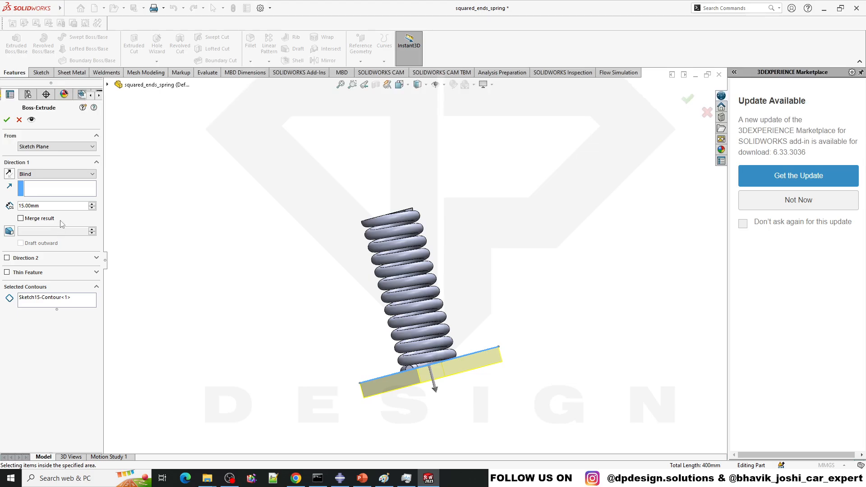
pyautogui.click(7, 119)
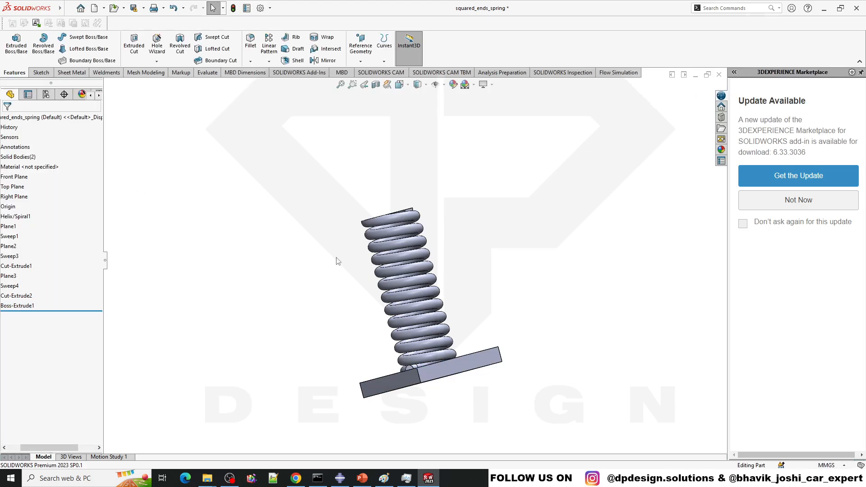
# Open a sketch on the spring's upper flat end face and convert the base plate's square outline into it.
pyautogui.moveTo(388, 275); pyautogui.dragTo(400, 303, button='middle')
pyautogui.scroll(-4, 386, 232)
pyautogui.click(386, 232)
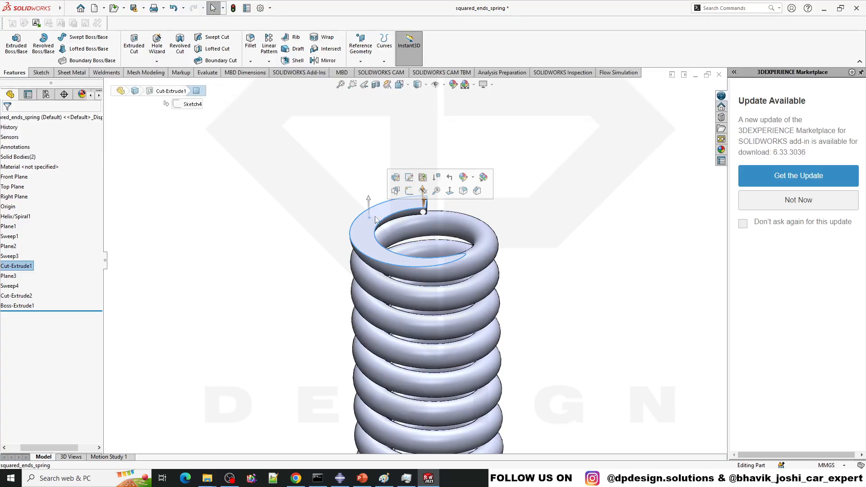
pyautogui.click(423, 177)
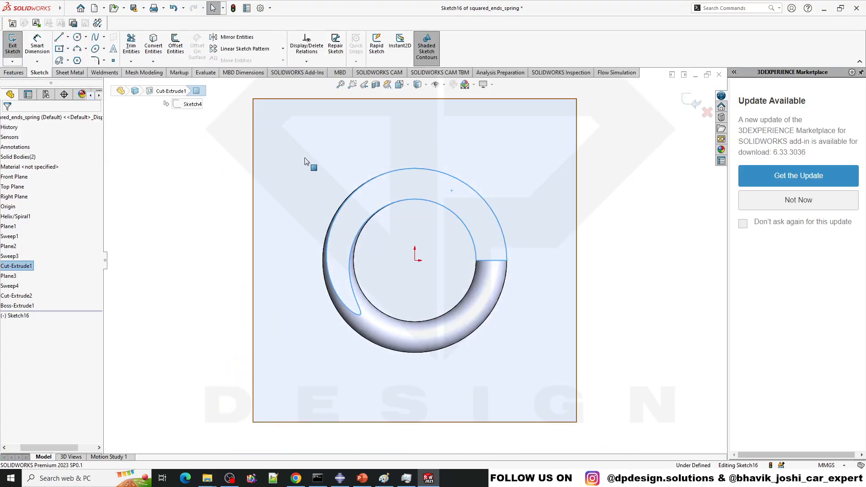
pyautogui.click(304, 157)
pyautogui.click(176, 45)
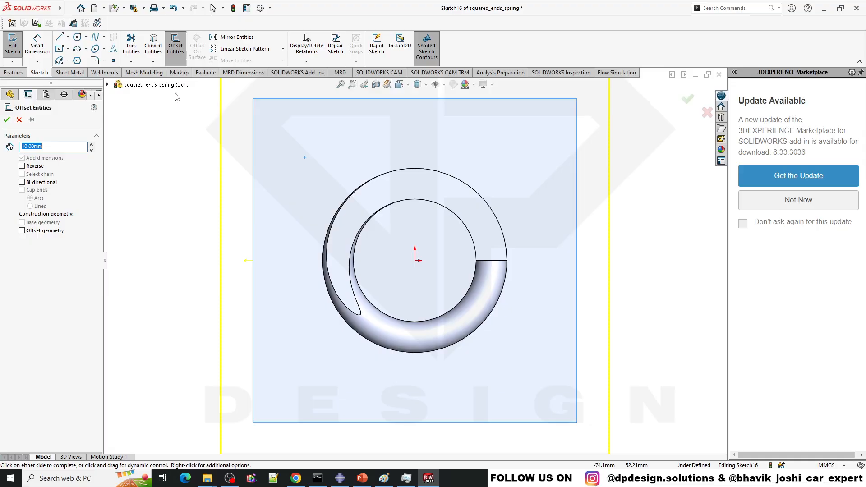
pyautogui.click(19, 120)
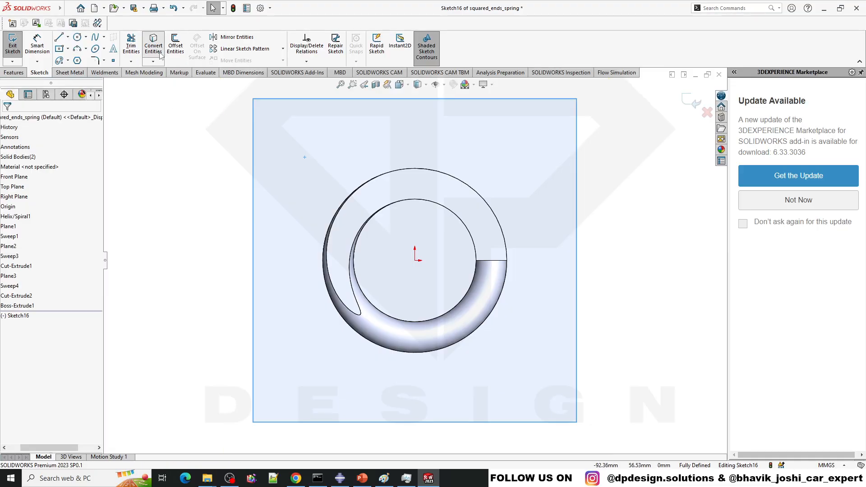
# Extrude the converted square 5 mm away from the spring as a separate body, with Merge result turned off.
pyautogui.moveTo(384, 270); pyautogui.dragTo(408, 223, button='middle')
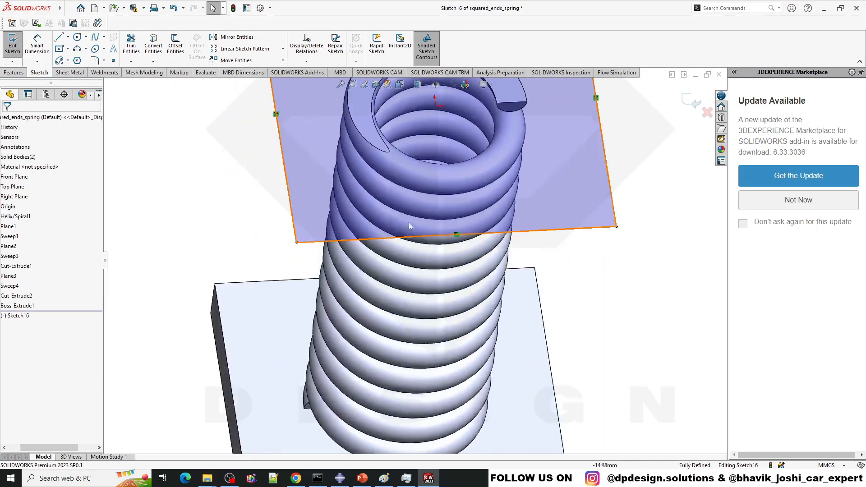
pyautogui.scroll(4, 408, 226)
pyautogui.click(13, 72)
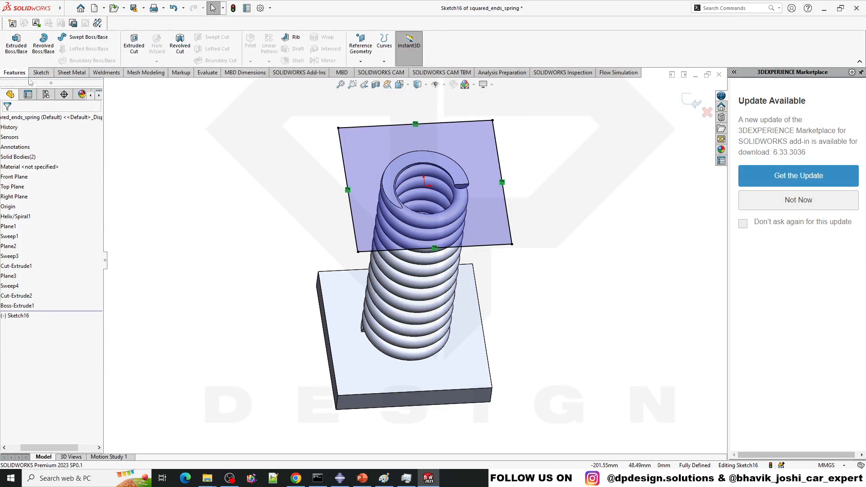
pyautogui.click(16, 45)
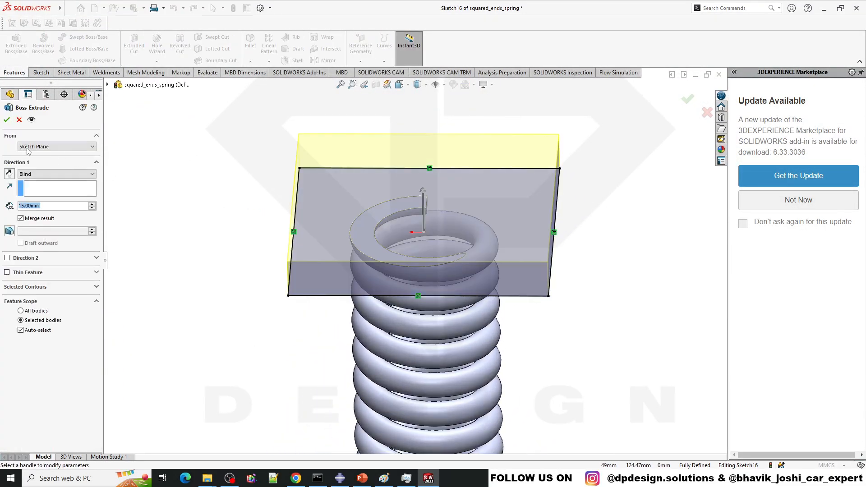
pyautogui.click(40, 219)
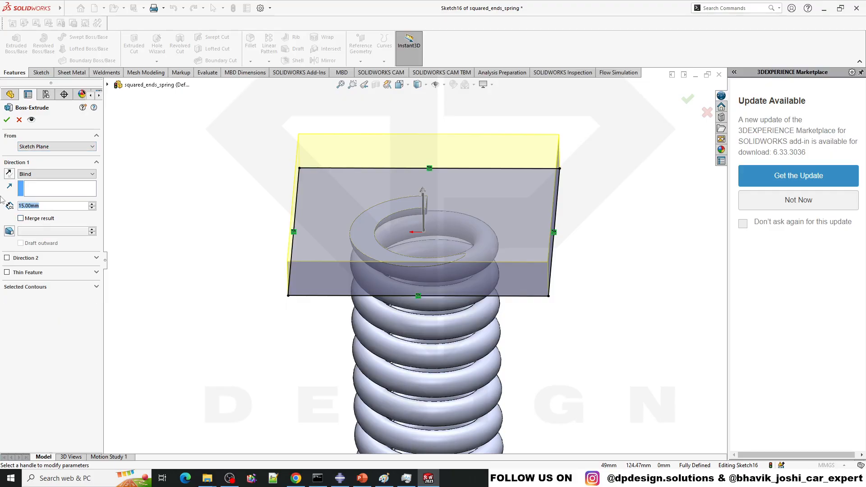
pyautogui.write('5')
pyautogui.press('Return')
pyautogui.scroll(5, 417, 261)
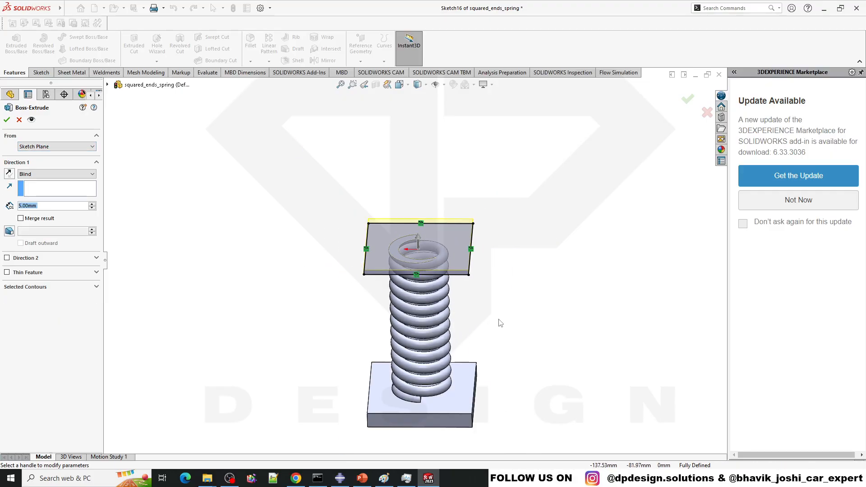
pyautogui.moveTo(498, 320); pyautogui.dragTo(366, 291, button='middle')
pyautogui.click(7, 119)
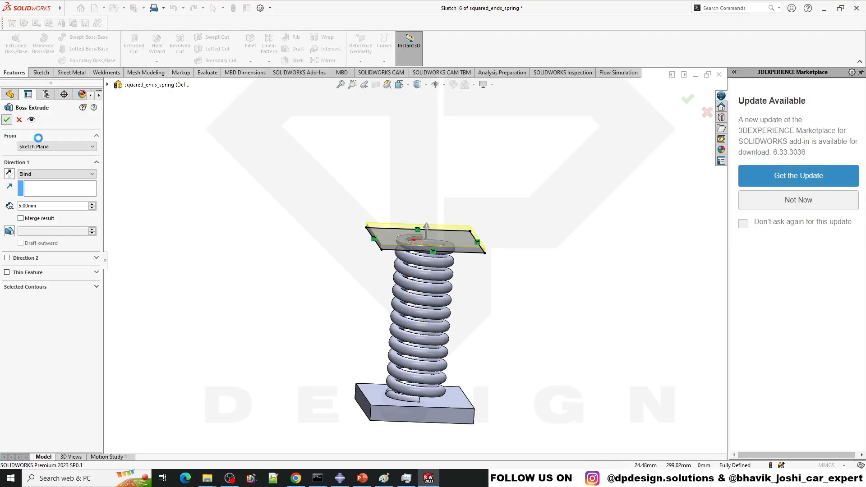
# Set the base plate's thickness to 5 mm and rebuild the part.
pyautogui.click(424, 408)
pyautogui.scroll(-10, 338, 408)
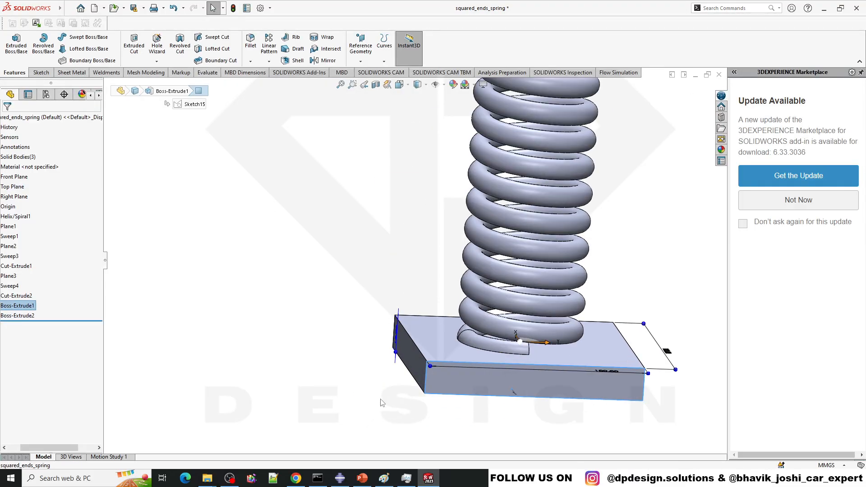
pyautogui.moveTo(420, 301); pyautogui.dragTo(289, 256, button='middle')
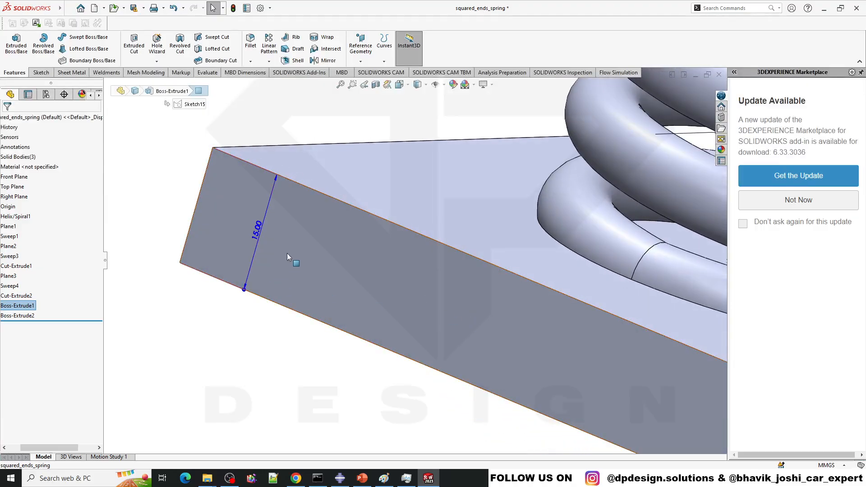
pyautogui.doubleClick(258, 235)
pyautogui.write('5')
pyautogui.press('Return')
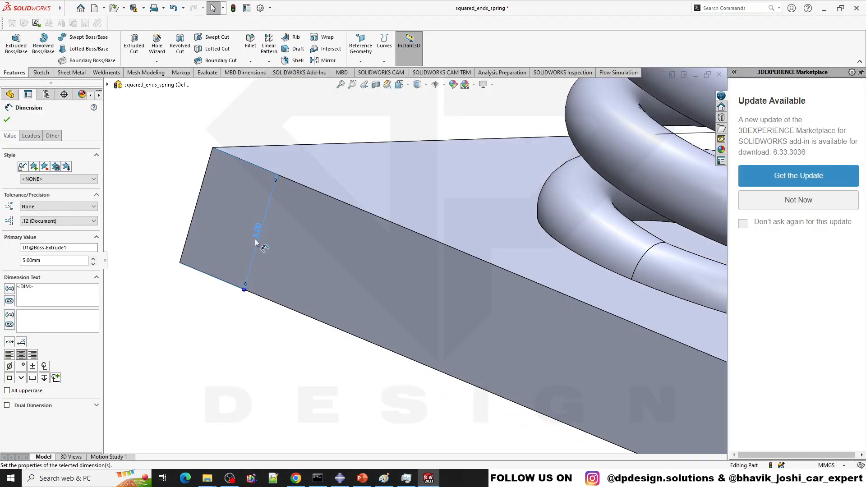
pyautogui.click(7, 120)
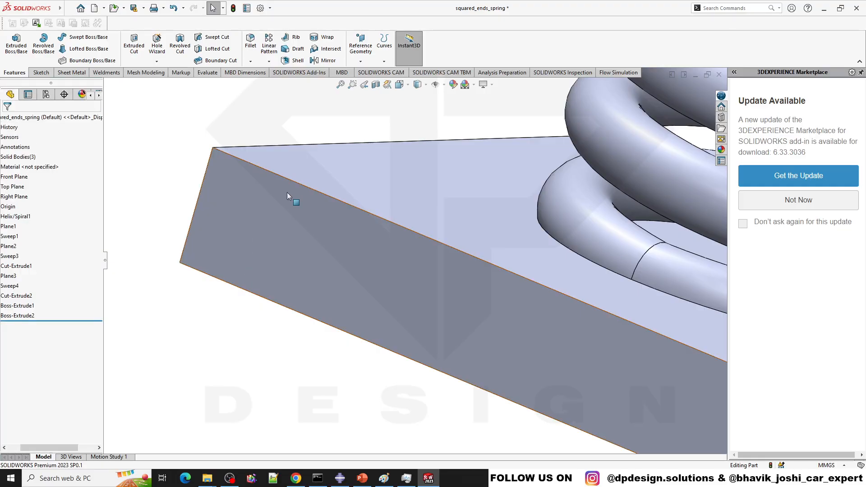
pyautogui.scroll(10, 289, 193)
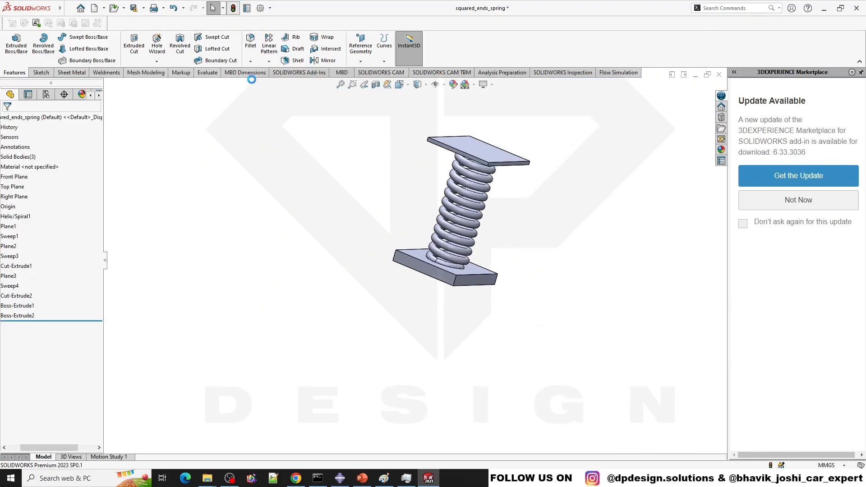
pyautogui.scroll(-3, 464, 225)
pyautogui.moveTo(433, 215); pyautogui.dragTo(389, 250, button='middle')
pyautogui.scroll(3, 259, 190)
pyautogui.scroll(-2, 485, 273)
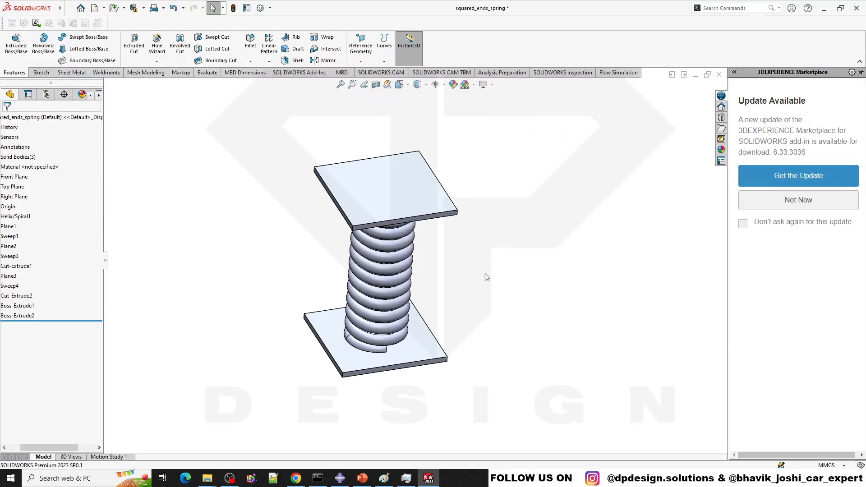
pyautogui.scroll(-2, 467, 234)
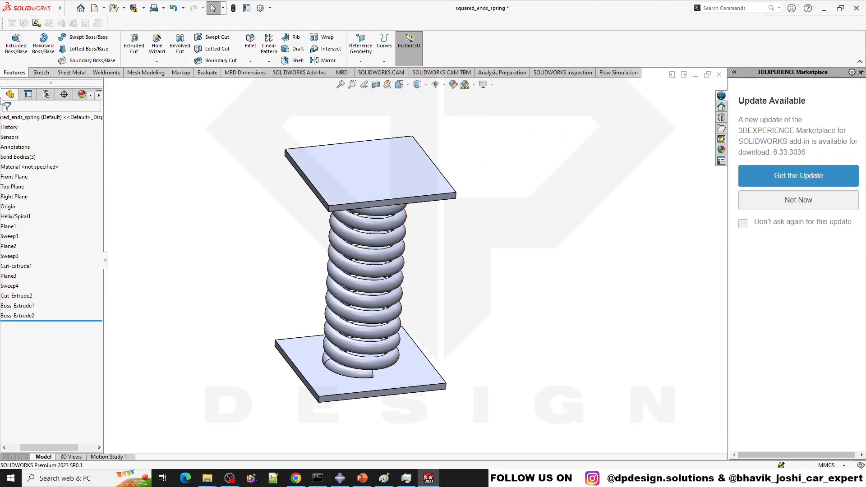
# Begin saving the part under a new location and browse to the Trash1 folder on the Desktop.
pyautogui.click(101, 7)
pyautogui.moveTo(69, 8)
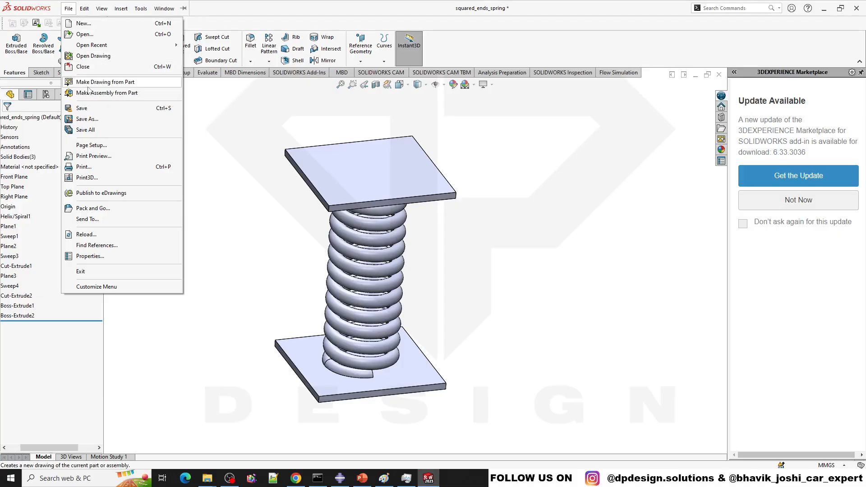
pyautogui.click(87, 119)
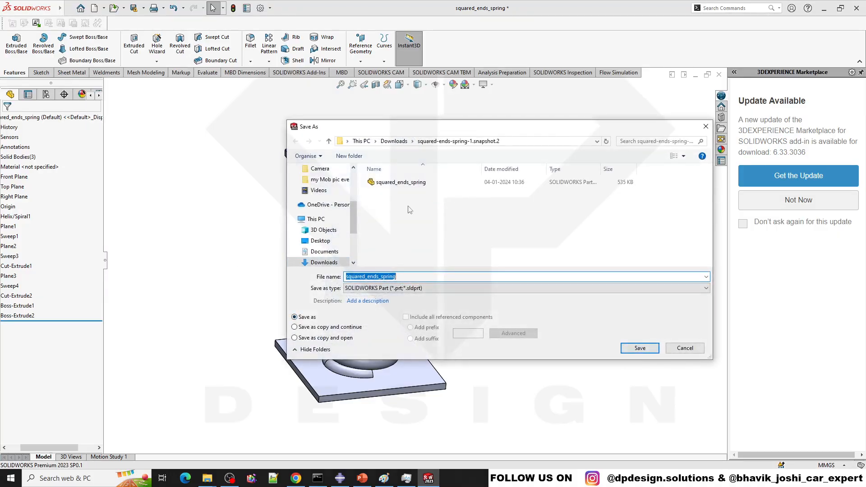
pyautogui.click(395, 142)
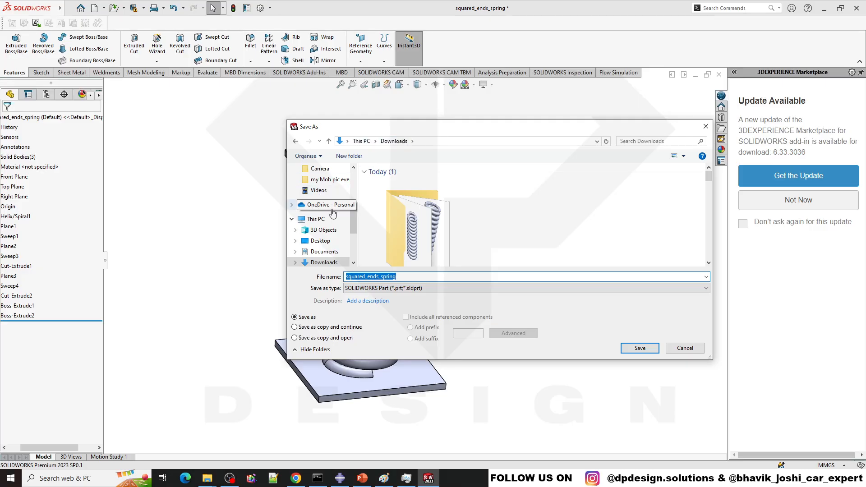
pyautogui.click(327, 180)
pyautogui.scroll(1, 319, 210)
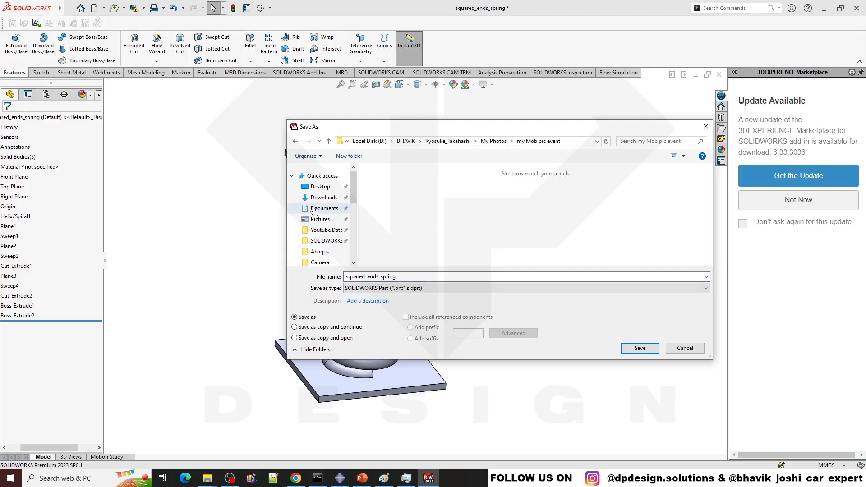
pyautogui.click(321, 187)
pyautogui.click(466, 199)
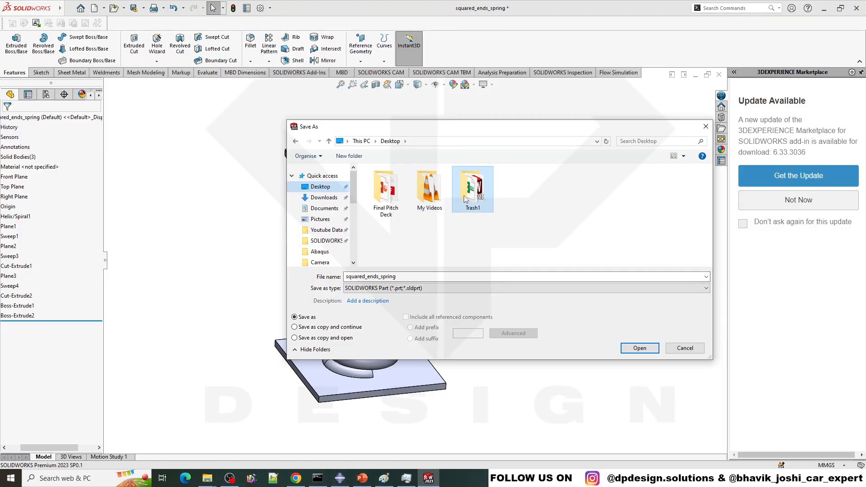
pyautogui.doubleClick(466, 199)
# Create a folder named Spring inside Trash1 and open it as the save location.
pyautogui.doubleClick(404, 276)
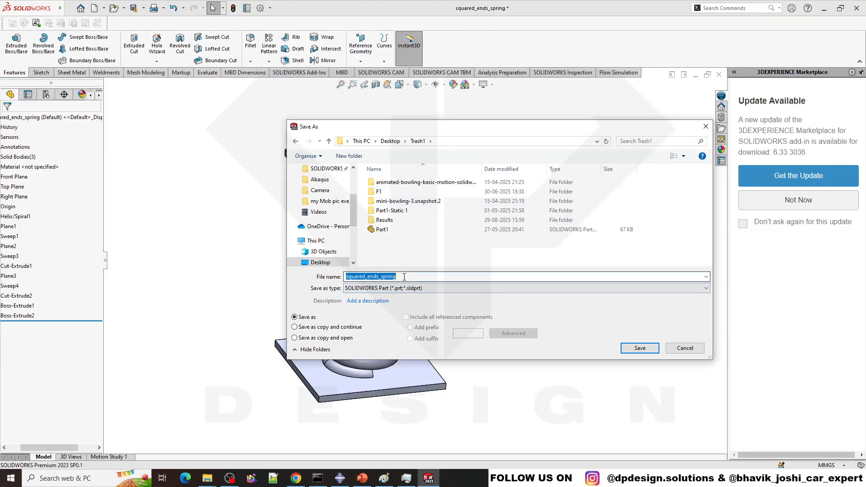
pyautogui.click(438, 239)
pyautogui.hotkey('ctrl', 'shift', 'n')
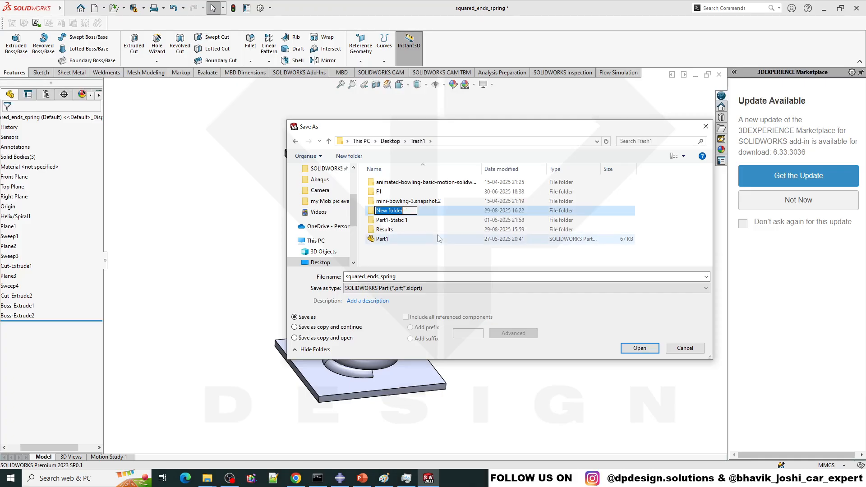
pyautogui.write('Sprijn')
pyautogui.press('BackSpace')
pyautogui.press('BackSpace')
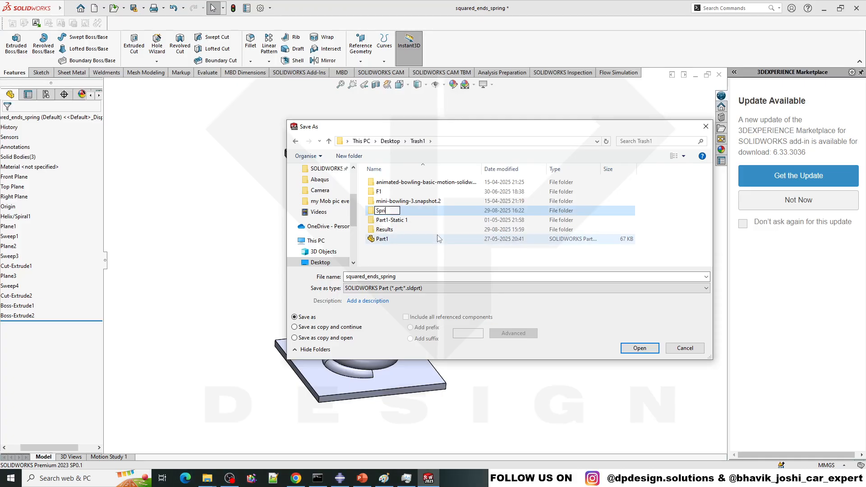
pyautogui.write('ng')
pyautogui.press('Return')
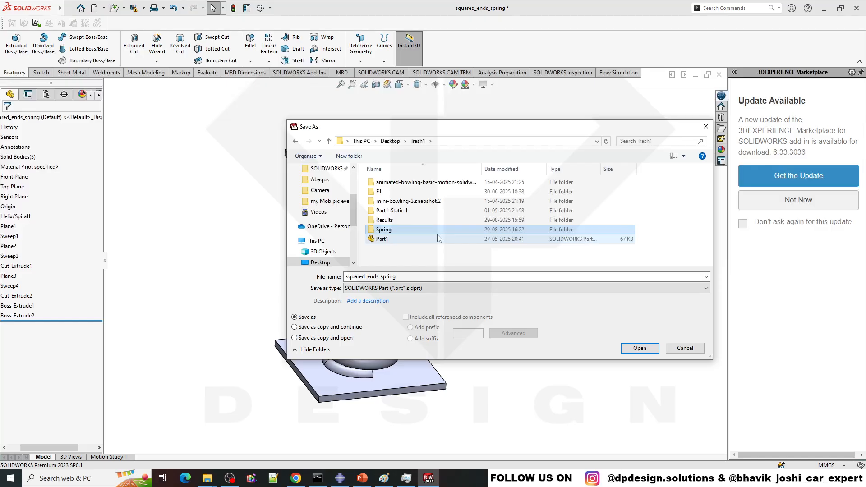
pyautogui.press('Return')
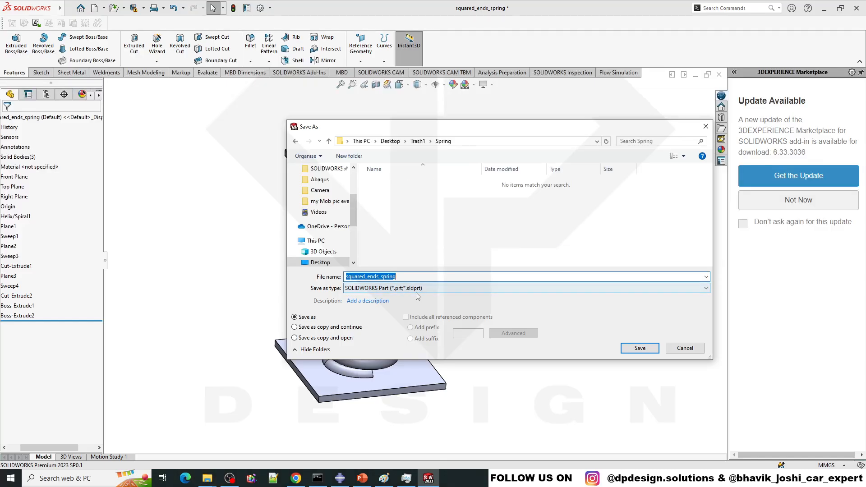
# Save the part as a STEP AP203 file named squared_ends_spring in the Spring folder.
pyautogui.click(416, 290)
pyautogui.click(397, 245)
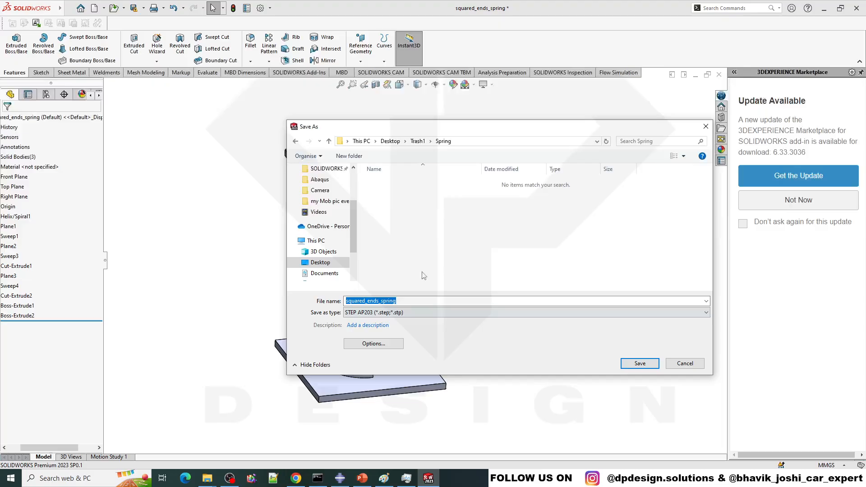
pyautogui.press('Return')
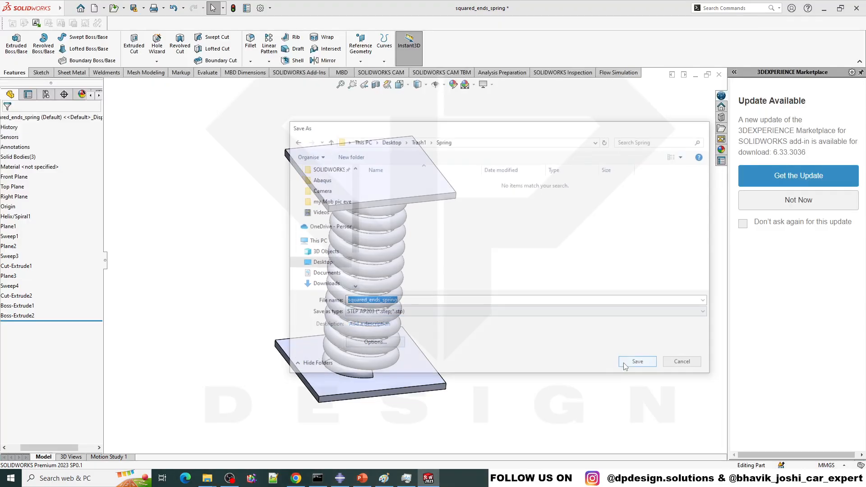
# Switch to Abaqus/CAE and set the viewport background to a gradient.
pyautogui.click(340, 478)
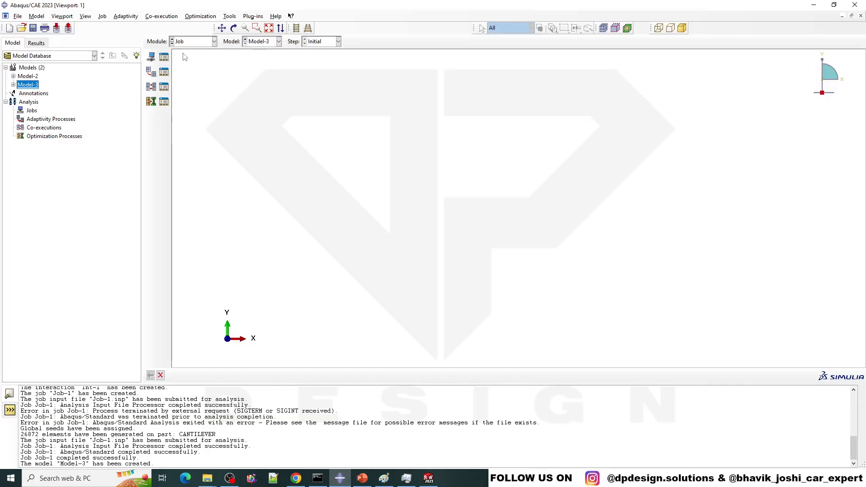
pyautogui.click(85, 16)
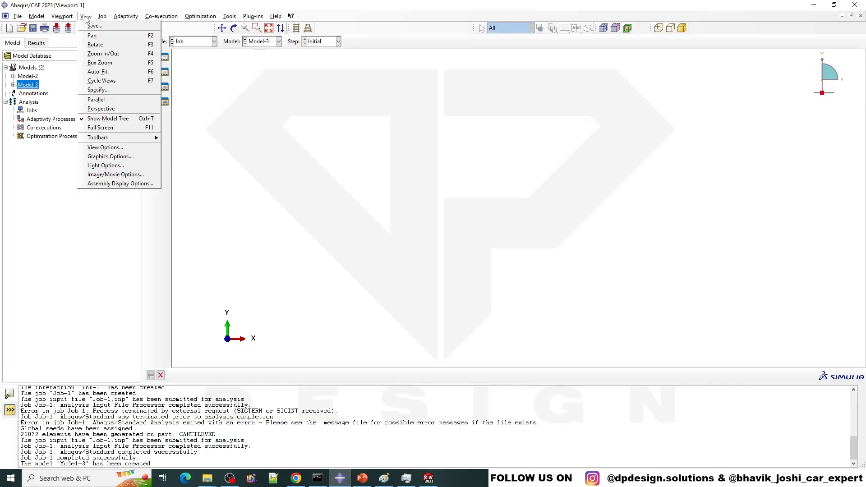
pyautogui.click(100, 156)
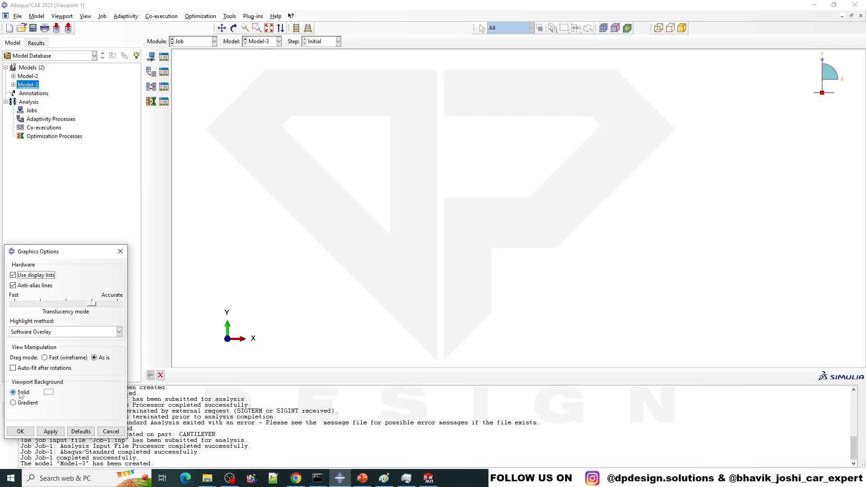
pyautogui.click(73, 435)
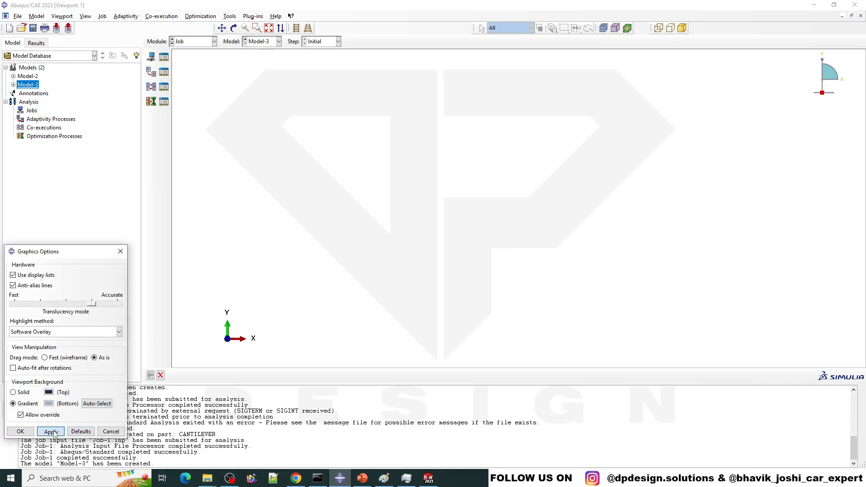
pyautogui.click(51, 432)
pyautogui.click(20, 431)
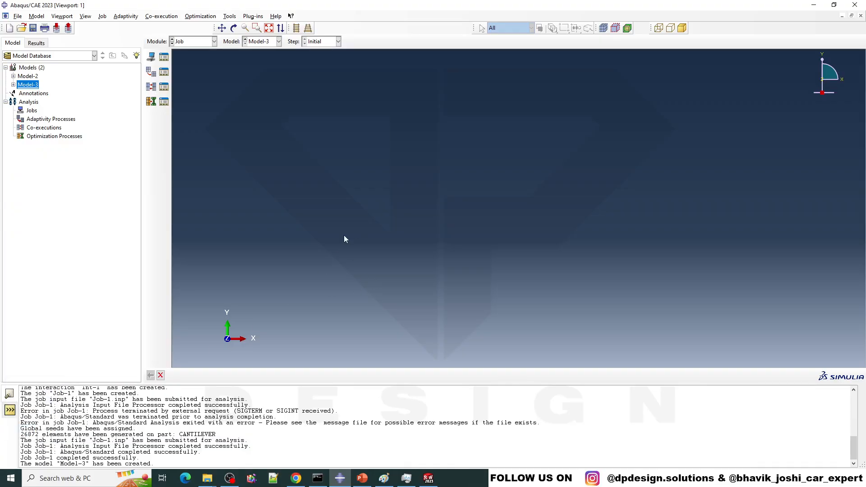
# Switch to the Part module and start importing a part into Model-3.
pyautogui.click(194, 41)
pyautogui.click(188, 51)
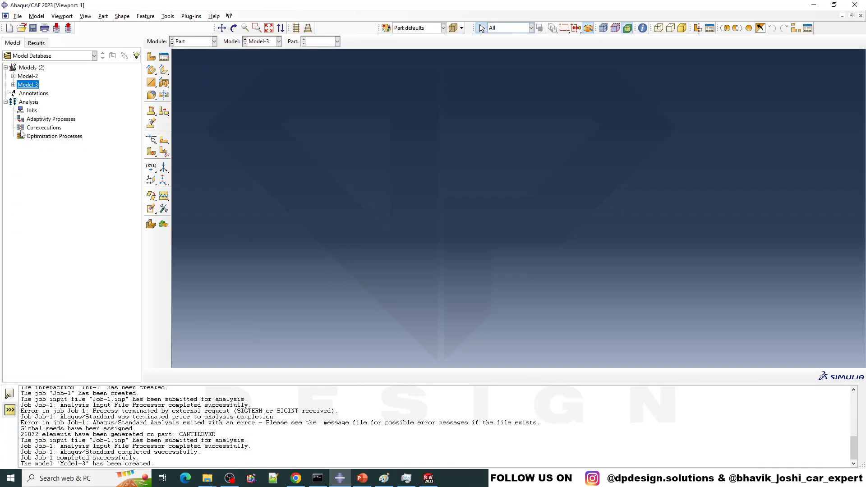
pyautogui.click(13, 85)
pyautogui.rightClick(41, 94)
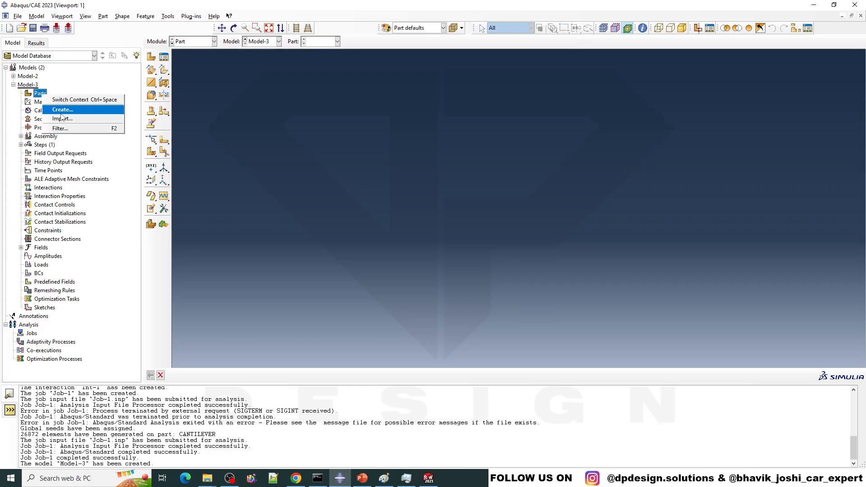
pyautogui.click(75, 124)
pyautogui.doubleClick(334, 196)
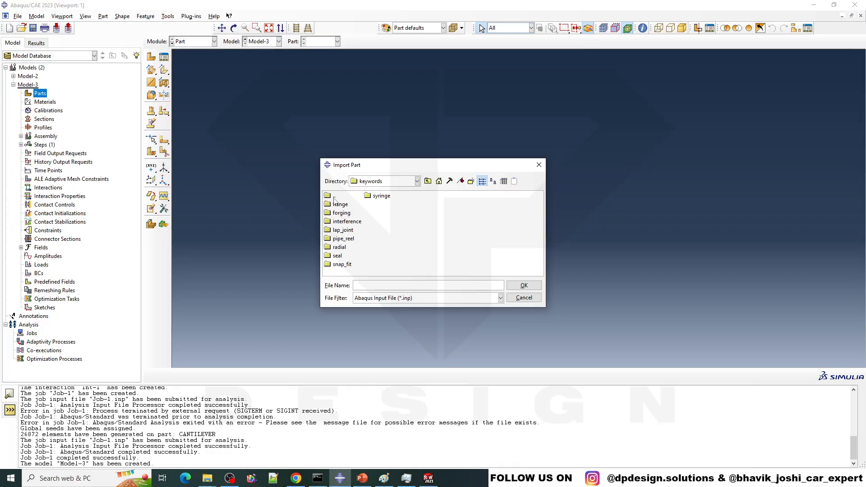
# In File Explorer, open the Spring folder inside Trash1 on the Desktop and copy its full path.
pyautogui.moveTo(207, 478)
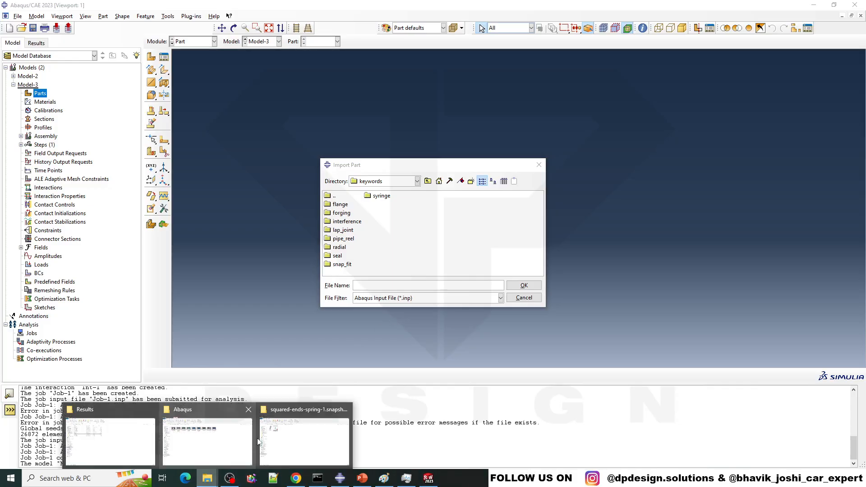
pyautogui.click(289, 432)
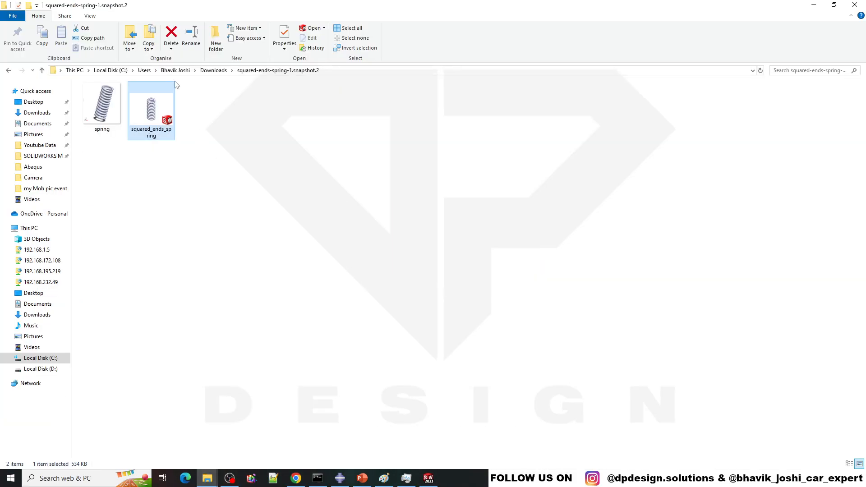
pyautogui.click(33, 101)
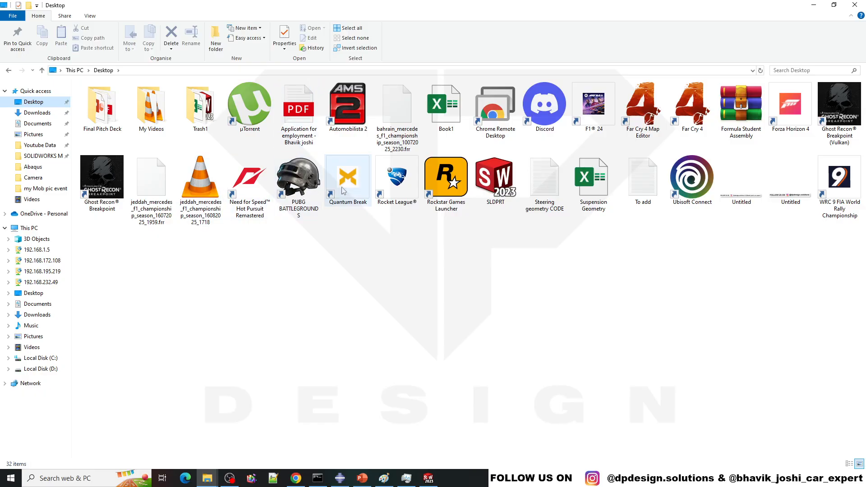
pyautogui.doubleClick(201, 106)
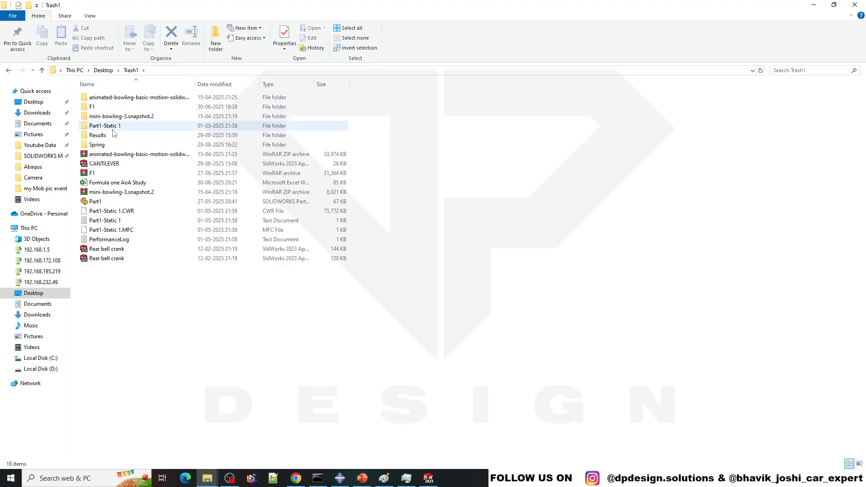
pyautogui.doubleClick(113, 145)
pyautogui.click(196, 71)
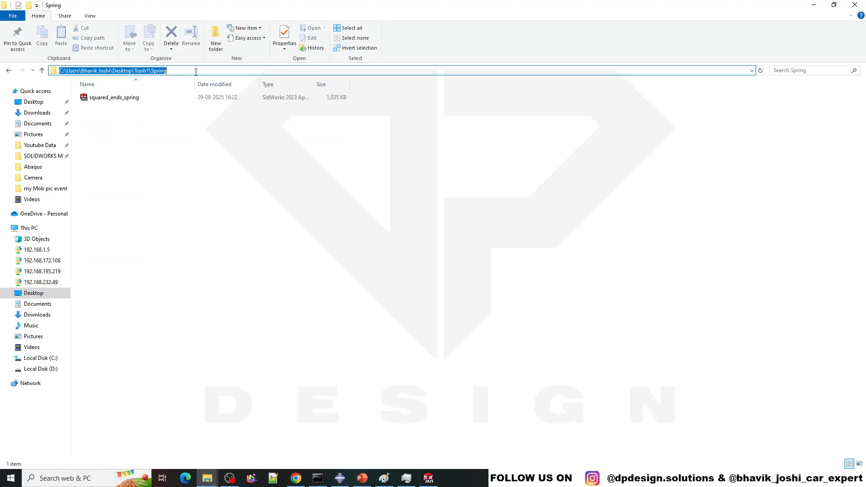
# Return to Abaqus/CAE, point the part import to the copied Spring folder path, filter for STEP files and open squared_ends_spring.STEP.
pyautogui.hotkey('alt', 'Tab')
pyautogui.click(411, 285)
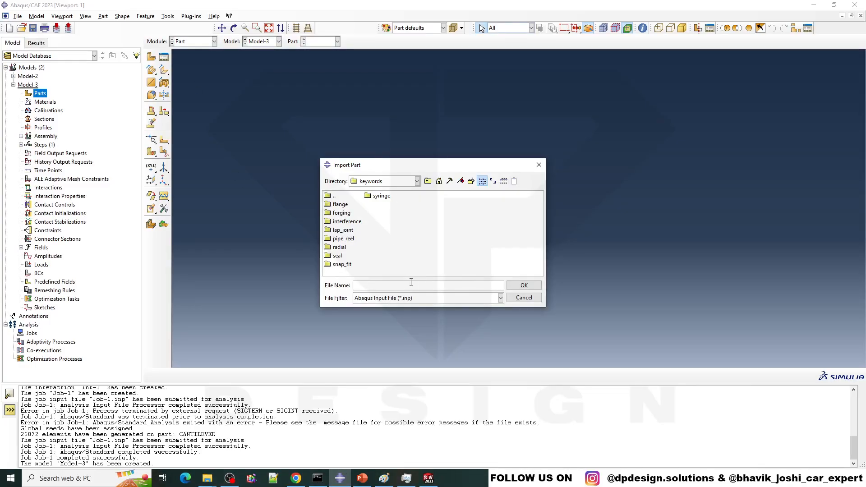
pyautogui.hotkey('ctrl', 'v')
pyautogui.press('Return')
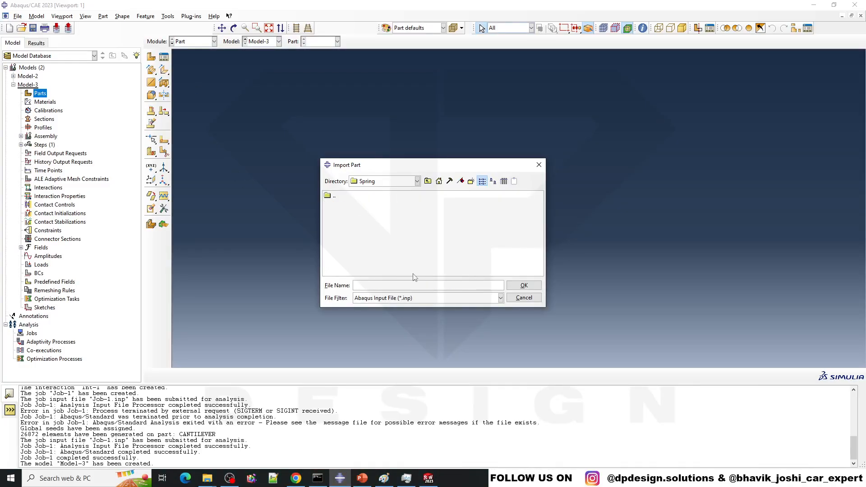
pyautogui.click(408, 299)
pyautogui.click(383, 334)
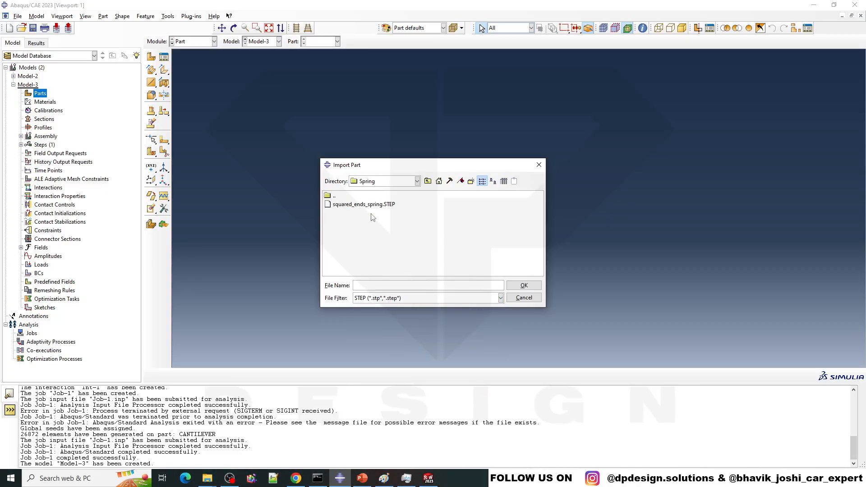
pyautogui.doubleClick(361, 200)
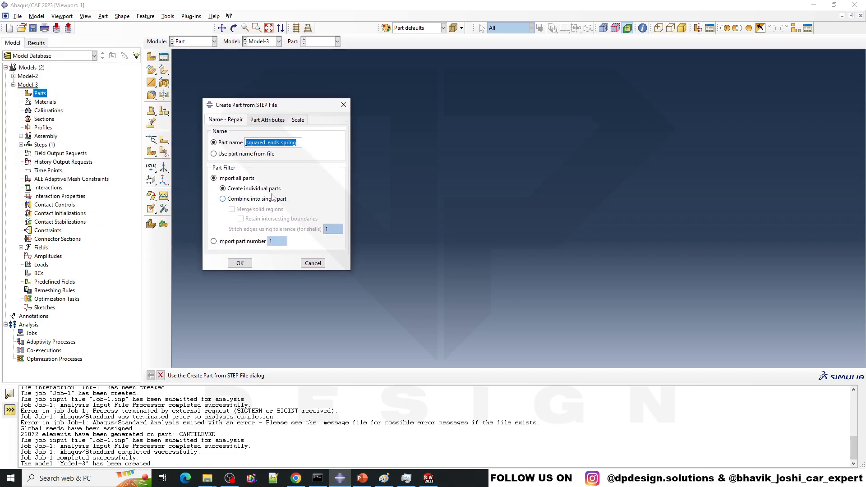
# Import all parts of the STEP file as individual parts, keeping the name squared_ends_spring.
pyautogui.click(243, 201)
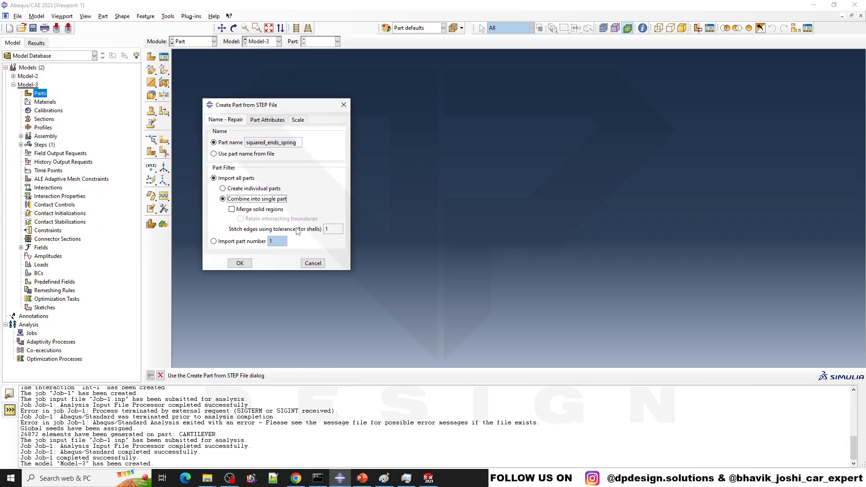
pyautogui.click(273, 189)
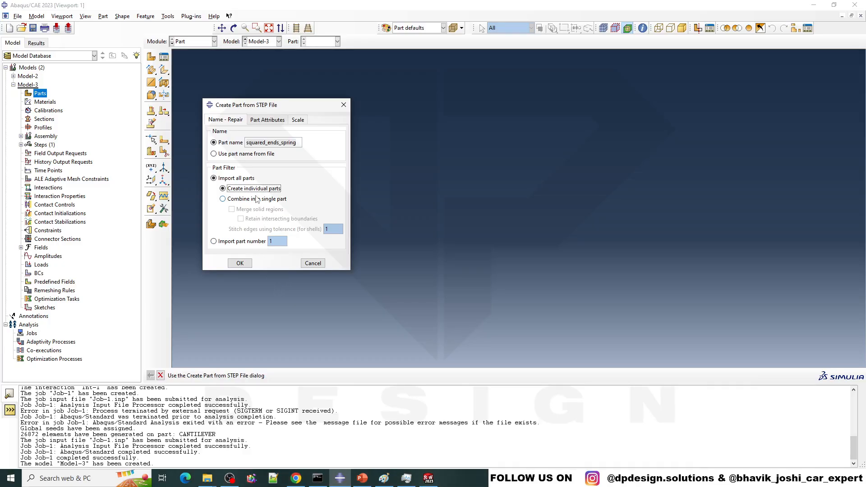
pyautogui.click(240, 263)
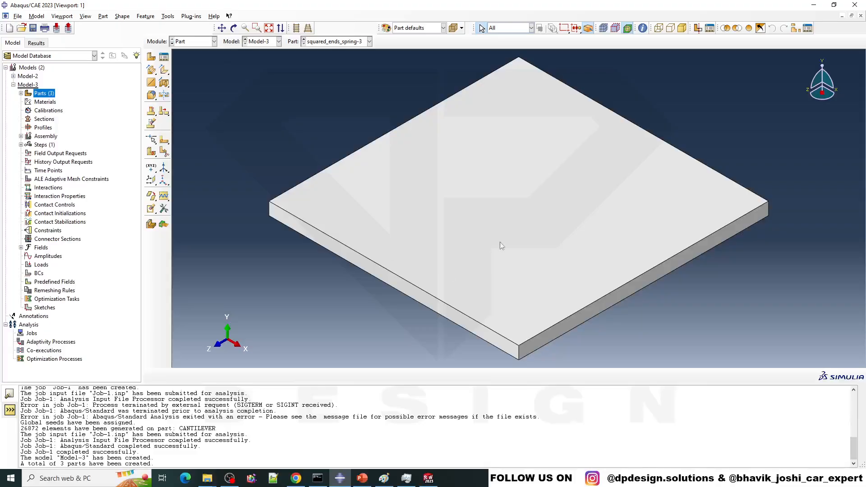
# Discard the new blank material and add steel from the Material Library to Model-3.
pyautogui.doubleClick(45, 102)
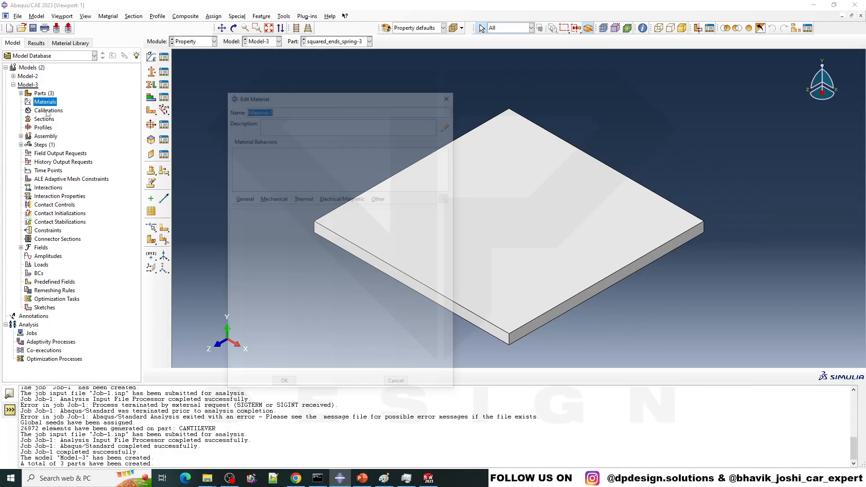
pyautogui.click(72, 53)
pyautogui.click(71, 43)
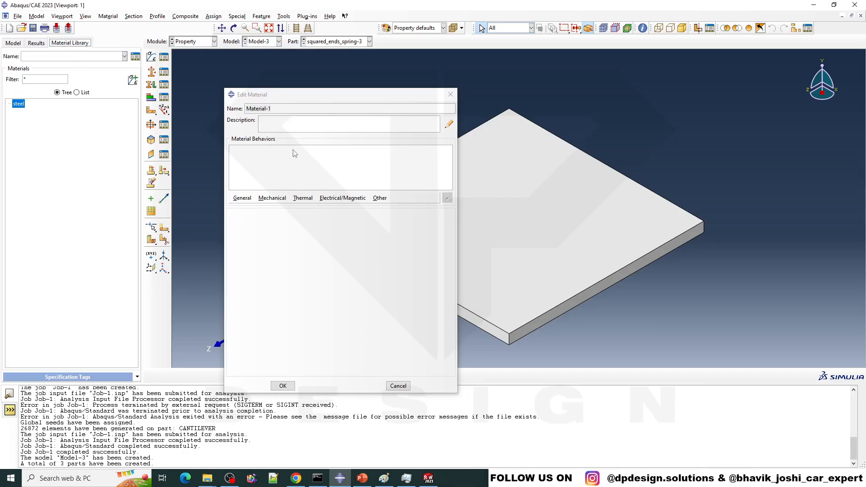
pyautogui.click(450, 96)
pyautogui.doubleClick(17, 106)
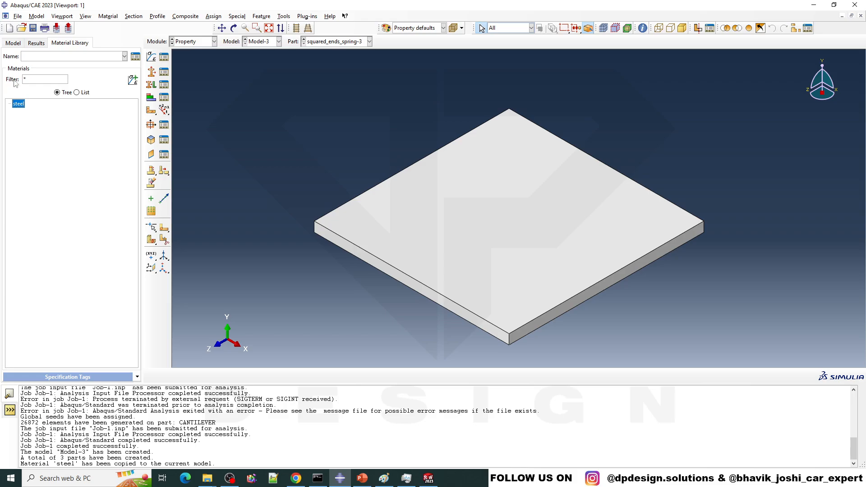
# Create a solid, homogeneous section in Model-3 that uses steel as its material.
pyautogui.click(12, 43)
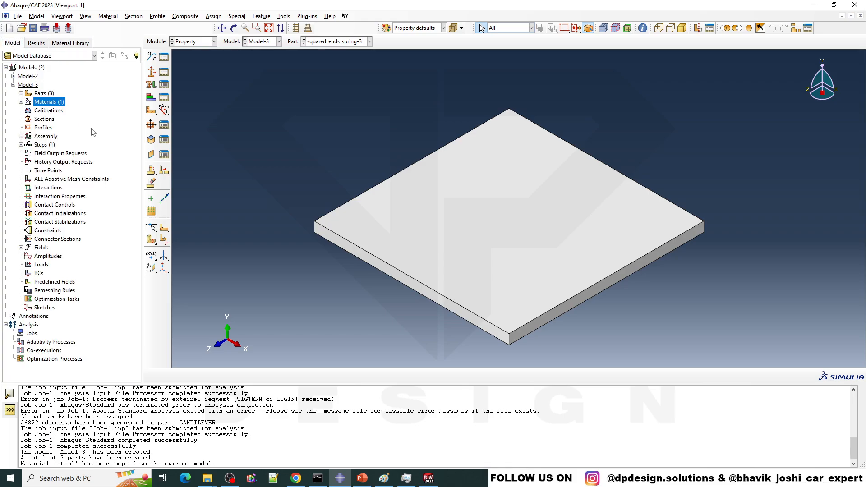
pyautogui.keyDown('ctrl'); pyautogui.keyDown('alt'); pyautogui.moveTo(644, 219); pyautogui.dragTo(623, 214); pyautogui.keyUp('alt'); pyautogui.keyUp('ctrl')
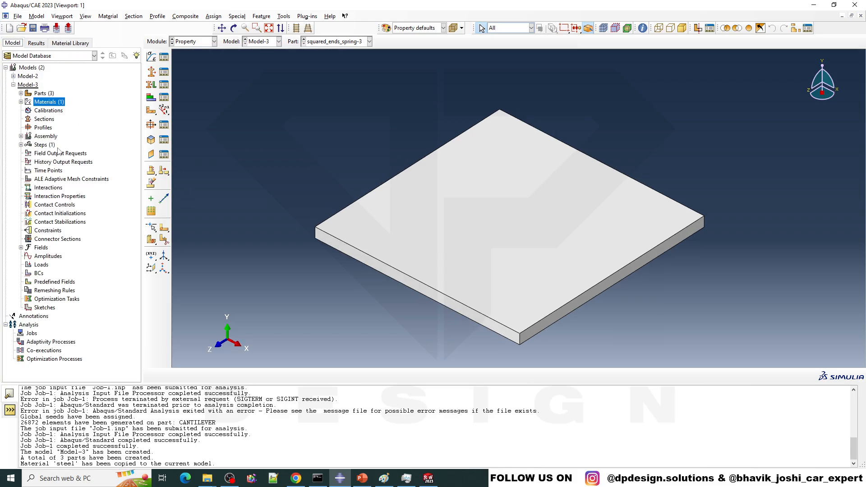
pyautogui.doubleClick(43, 119)
pyautogui.click(45, 164)
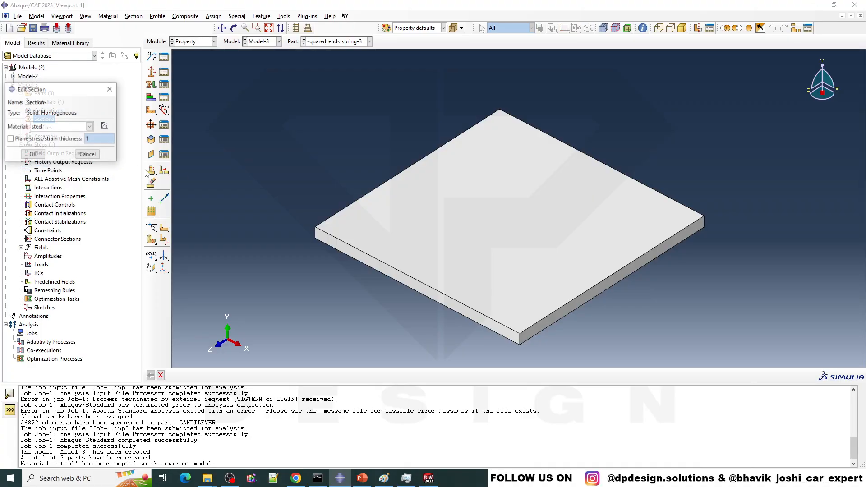
pyautogui.click(32, 155)
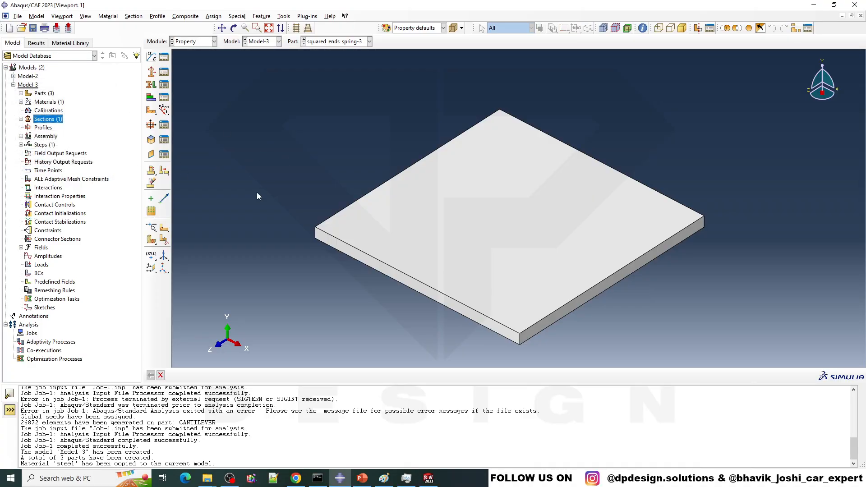
# Assign the steel section to the whole plate part squared_ends_spring-3.
pyautogui.click(157, 83)
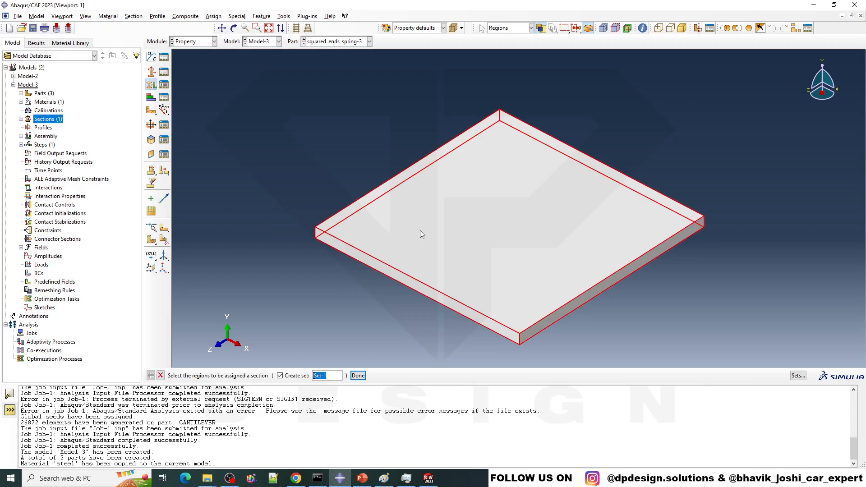
pyautogui.click(358, 376)
pyautogui.click(33, 168)
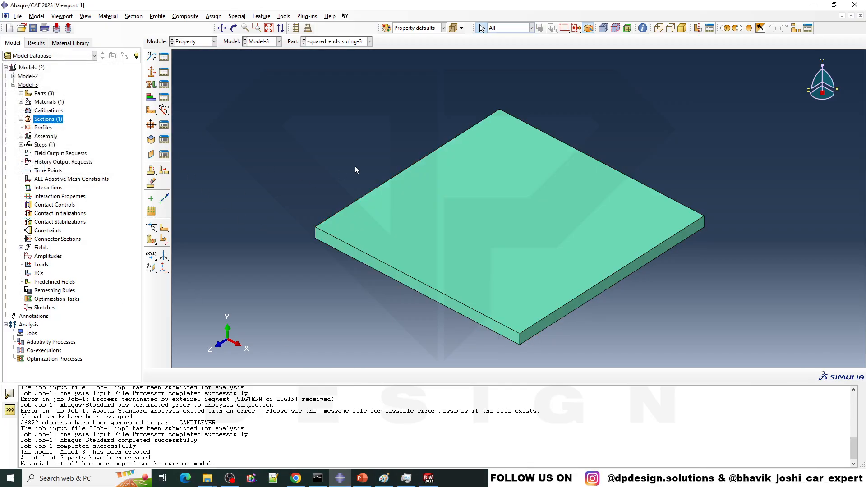
# Switch to the other plate part, squared_ends_spring-2, and assign the steel section to it.
pyautogui.click(369, 41)
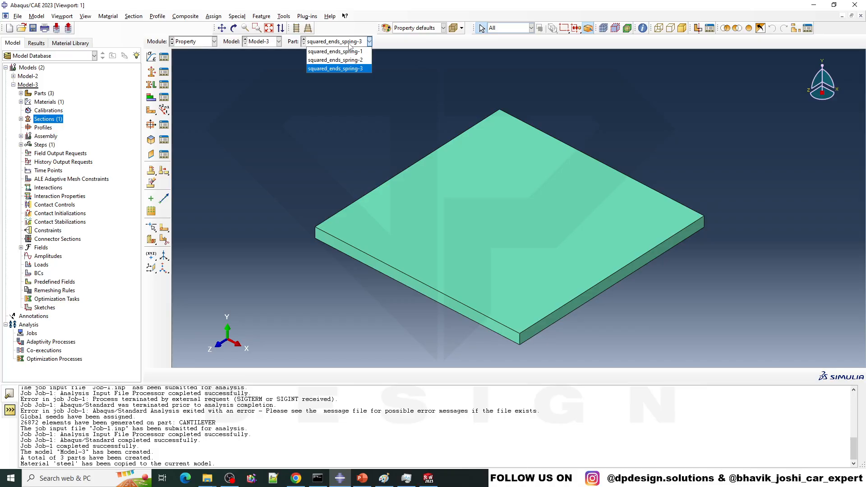
pyautogui.click(352, 60)
pyautogui.click(151, 84)
pyautogui.click(428, 261)
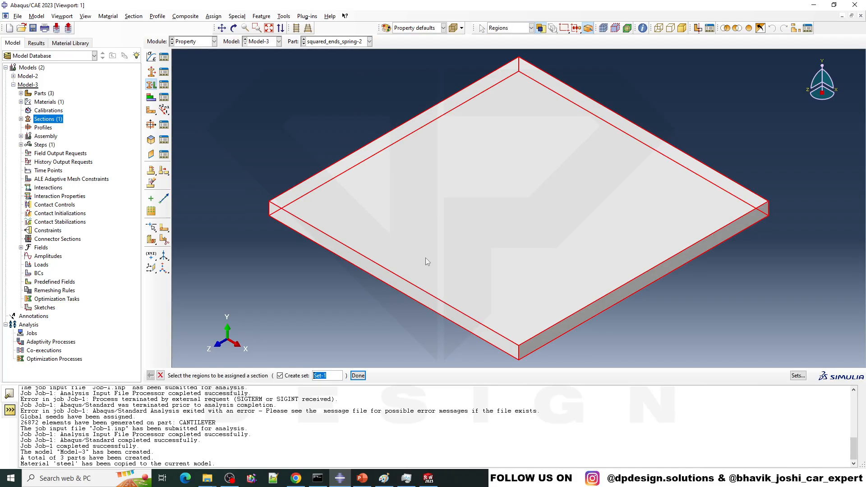
pyautogui.click(358, 378)
pyautogui.click(33, 168)
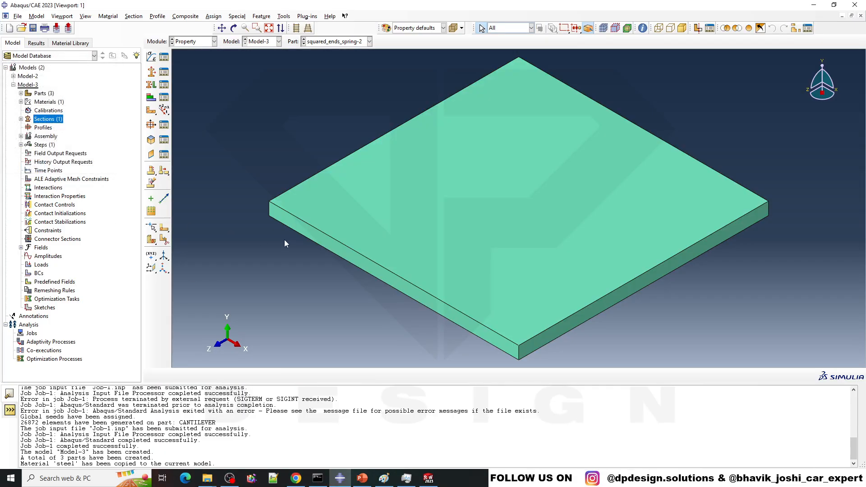
# Switch to the coil spring part, squared_ends_spring-1, and assign the steel section to it.
pyautogui.click(369, 41)
pyautogui.click(343, 63)
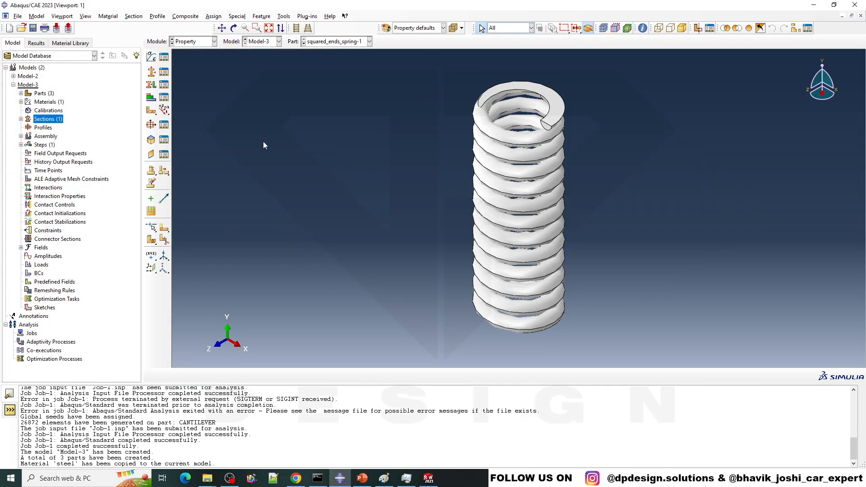
pyautogui.click(151, 84)
pyautogui.click(507, 251)
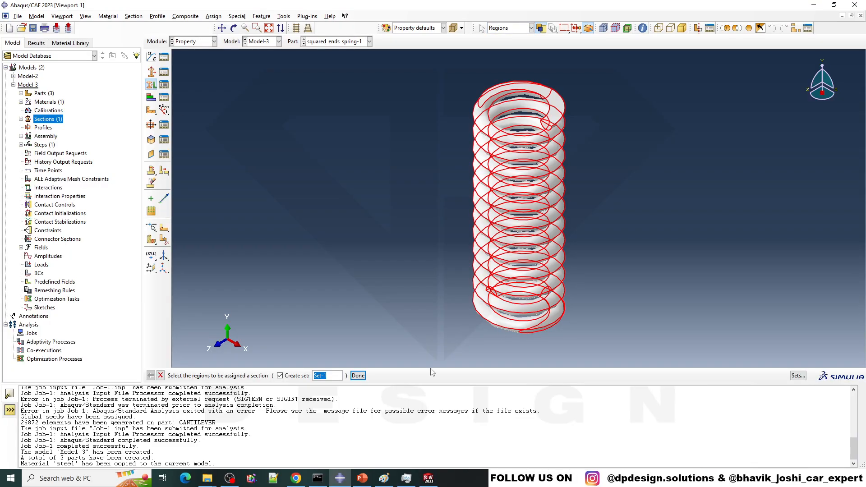
pyautogui.click(358, 375)
pyautogui.click(33, 169)
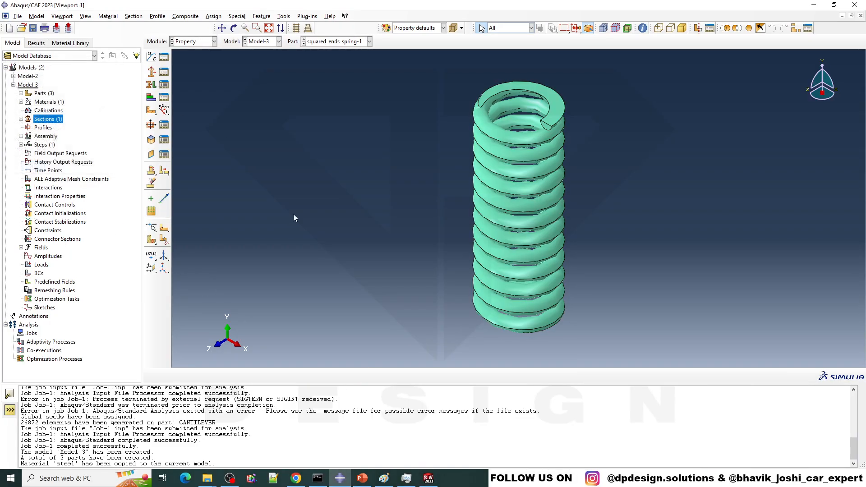
pyautogui.keyDown('ctrl'); pyautogui.keyDown('alt'); pyautogui.moveTo(632, 235); pyautogui.dragTo(582, 171); pyautogui.keyUp('alt'); pyautogui.keyUp('ctrl')
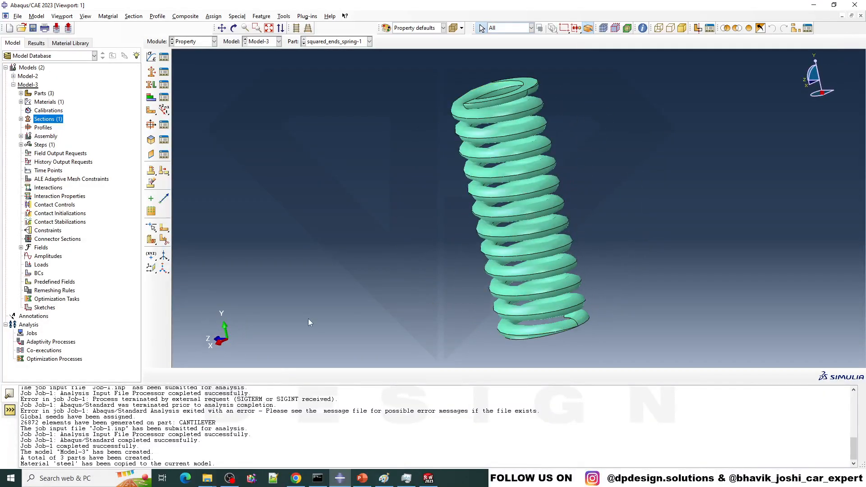
# Create a Static, General step after the Initial step, raising its maximum number of increments and reducing its initial increment size.
pyautogui.doubleClick(40, 144)
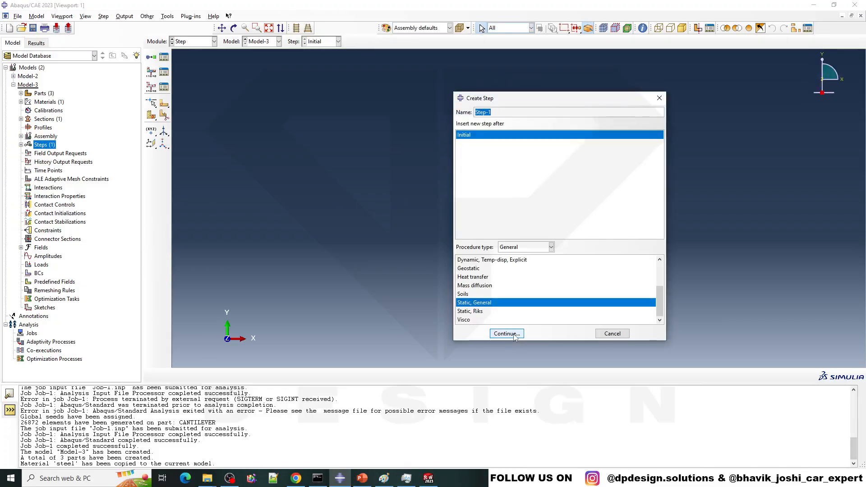
pyautogui.press('Return')
pyautogui.click(126, 151)
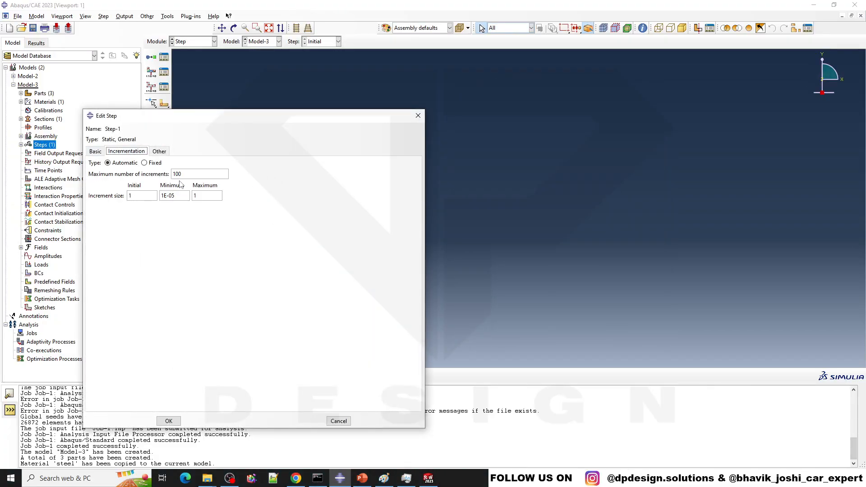
pyautogui.write('00')
pyautogui.press('Tab')
pyautogui.write('0')
pyautogui.click(175, 420)
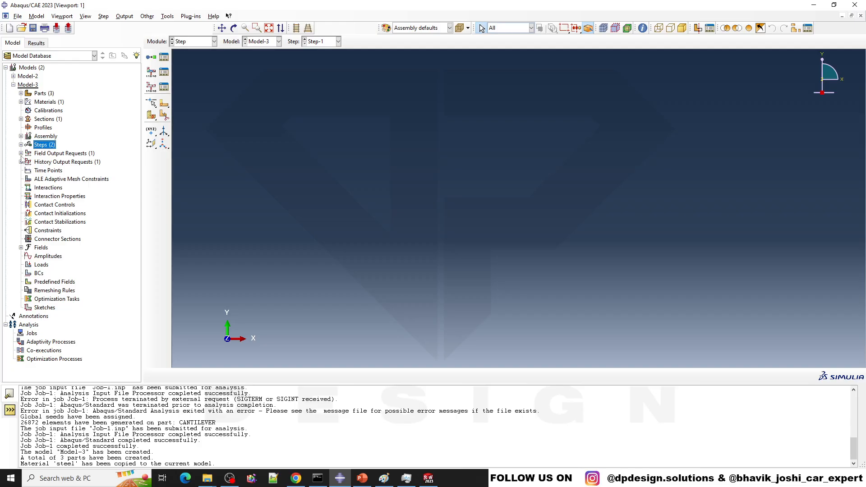
# Edit the field output request F-Output-1 to include all Contact variables, keeping U, Translations and rotations selected.
pyautogui.doubleClick(24, 152)
pyautogui.click(21, 154)
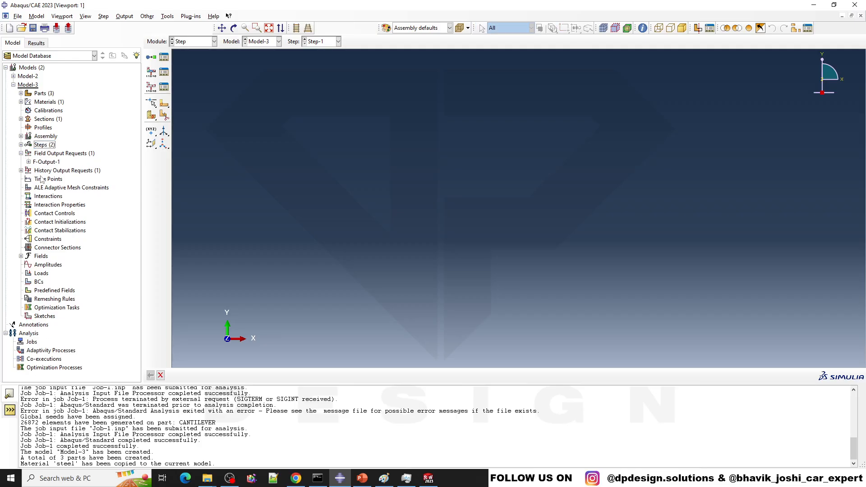
pyautogui.doubleClick(50, 161)
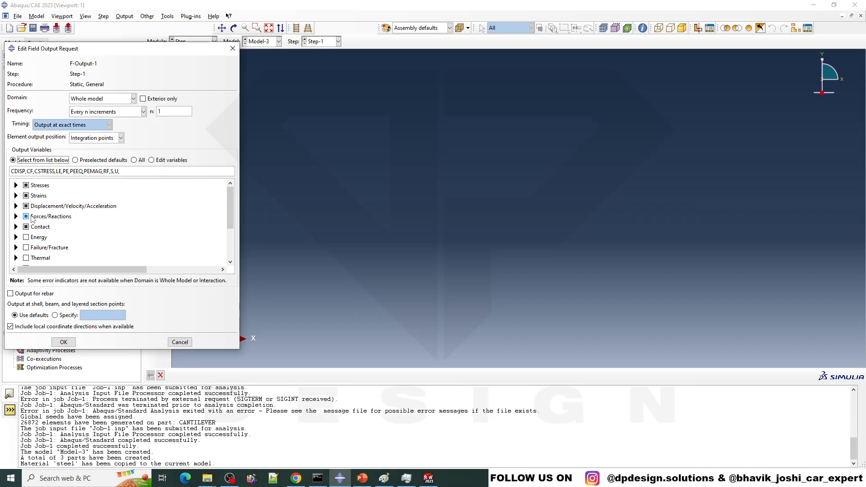
pyautogui.click(26, 227)
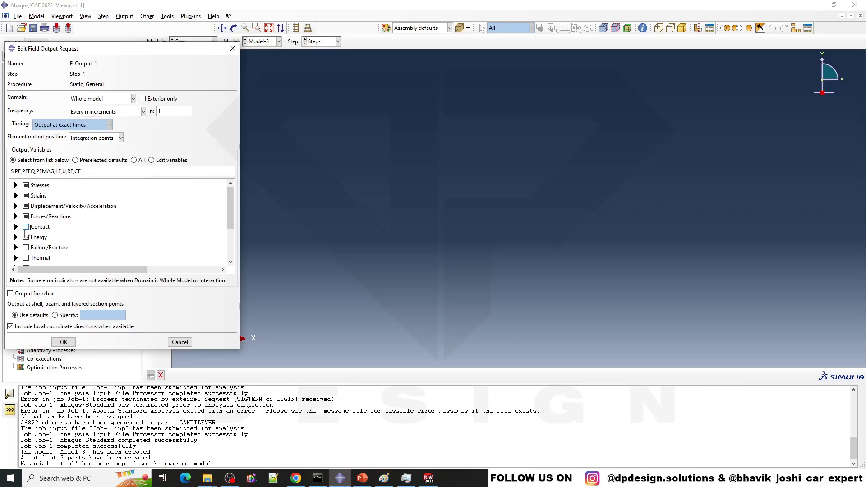
pyautogui.scroll(-3, 63, 236)
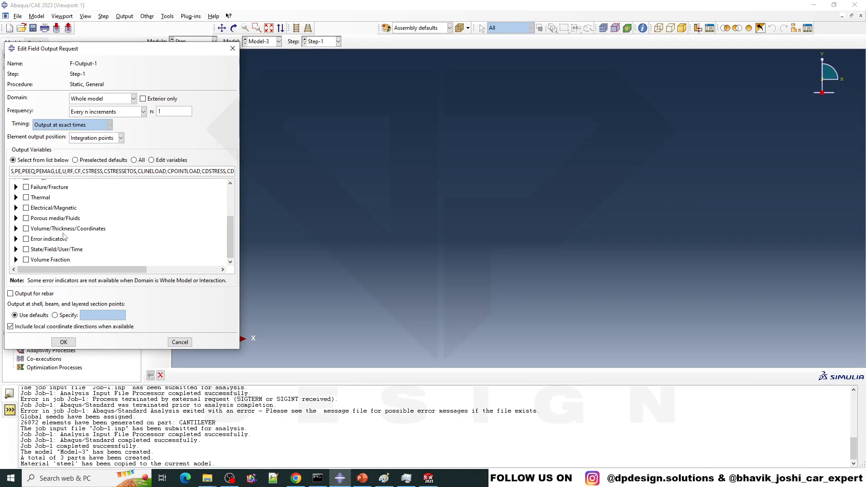
pyautogui.scroll(5, 63, 237)
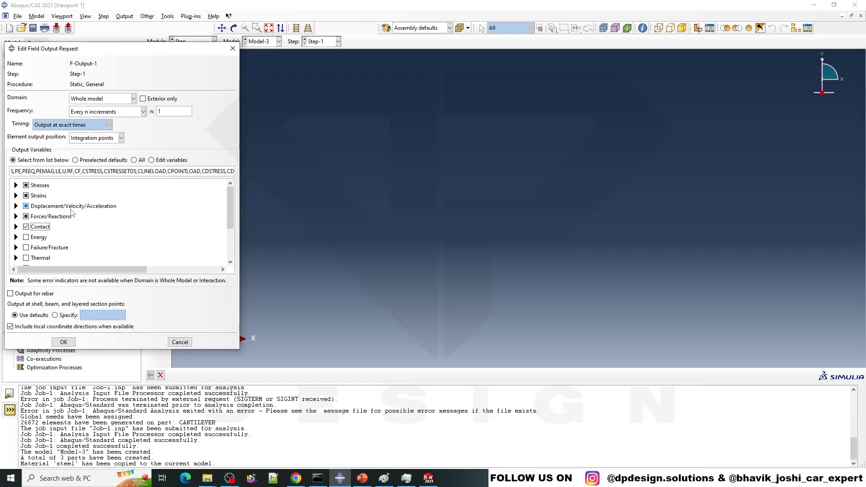
pyautogui.click(16, 206)
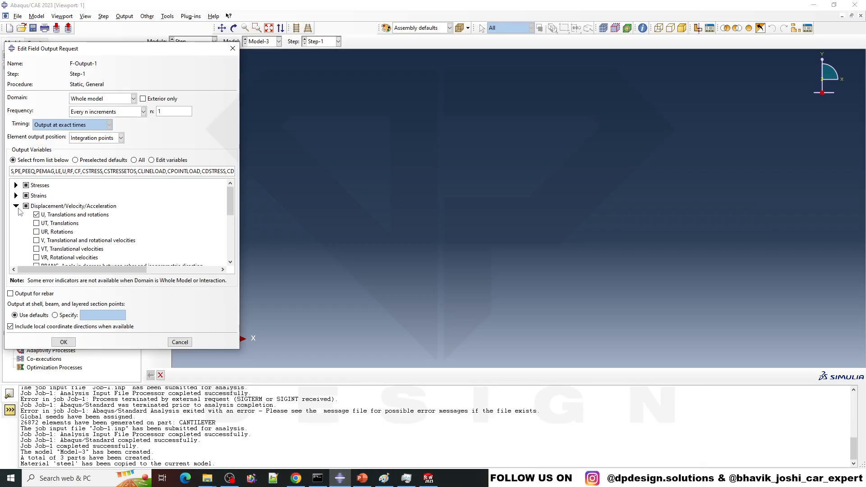
pyautogui.scroll(-3, 70, 239)
pyautogui.scroll(3, 70, 239)
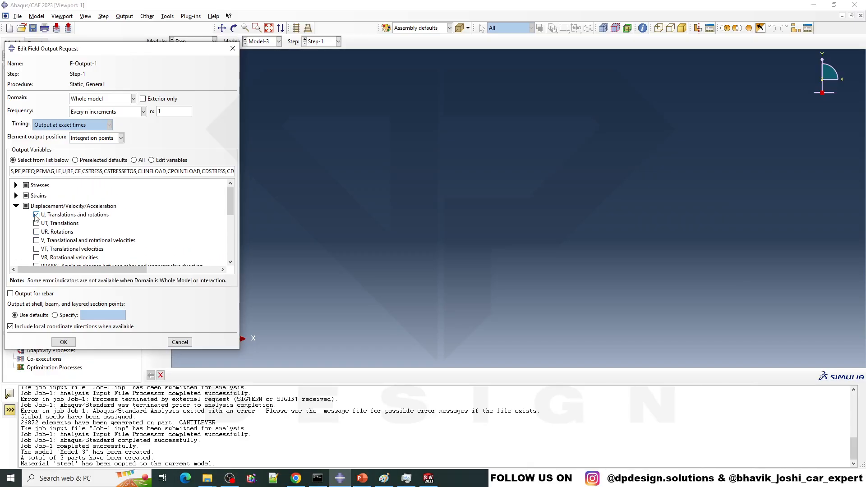
pyautogui.click(63, 342)
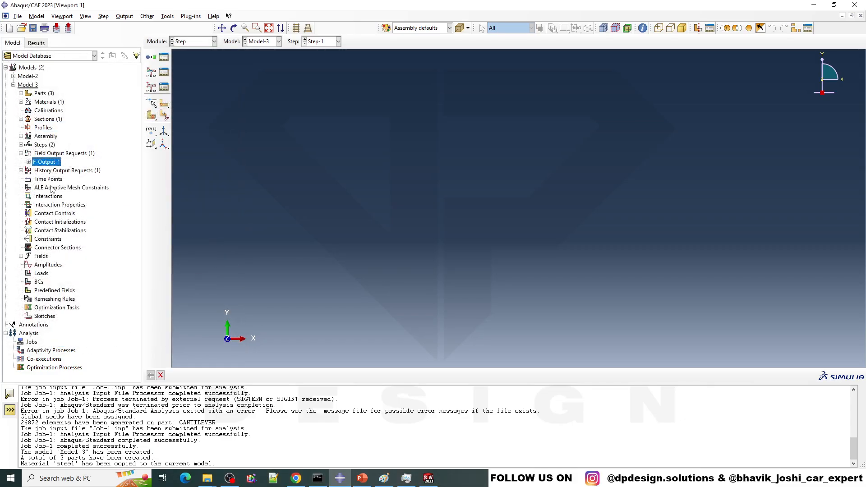
pyautogui.click(50, 153)
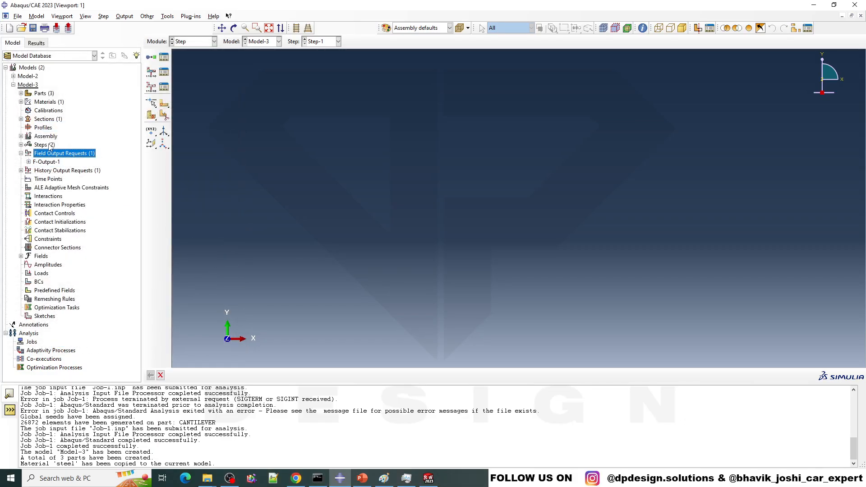
pyautogui.click(52, 145)
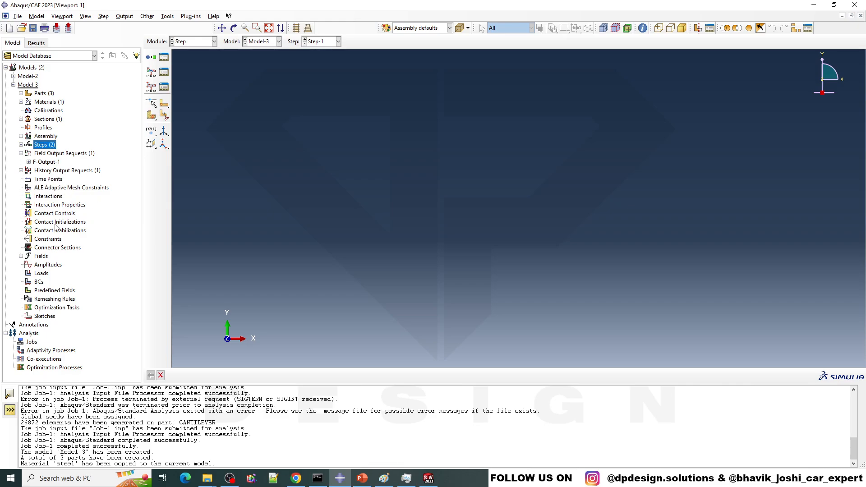
pyautogui.click(44, 200)
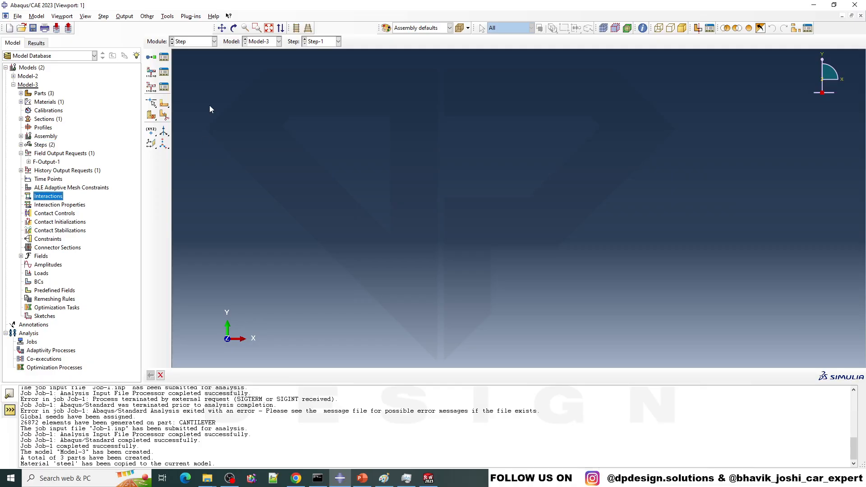
# Switch to the Assembly module and create dependent instances of all three squared_ends_spring parts.
pyautogui.click(193, 41)
pyautogui.click(192, 68)
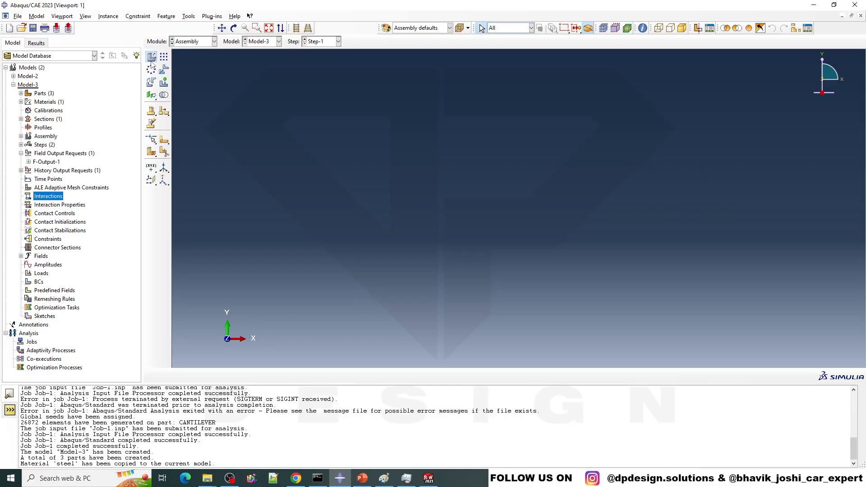
pyautogui.click(151, 58)
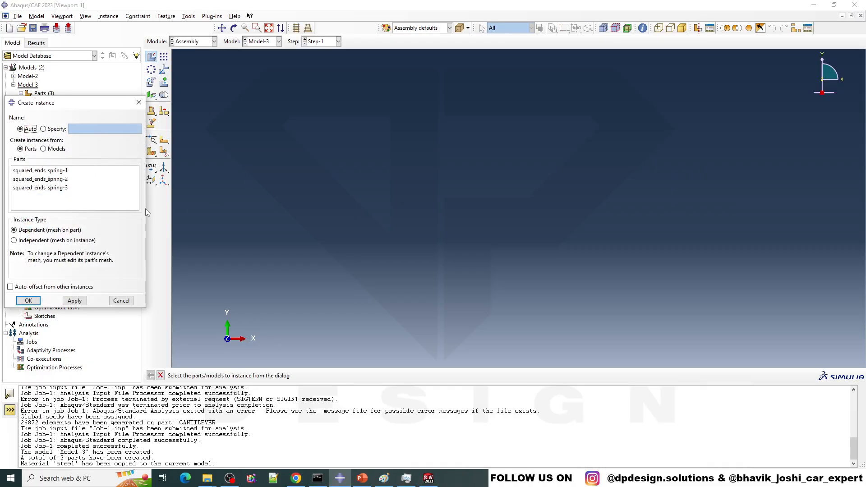
pyautogui.keyDown('shift'); pyautogui.click(39, 188); pyautogui.keyUp('shift')
pyautogui.click(28, 301)
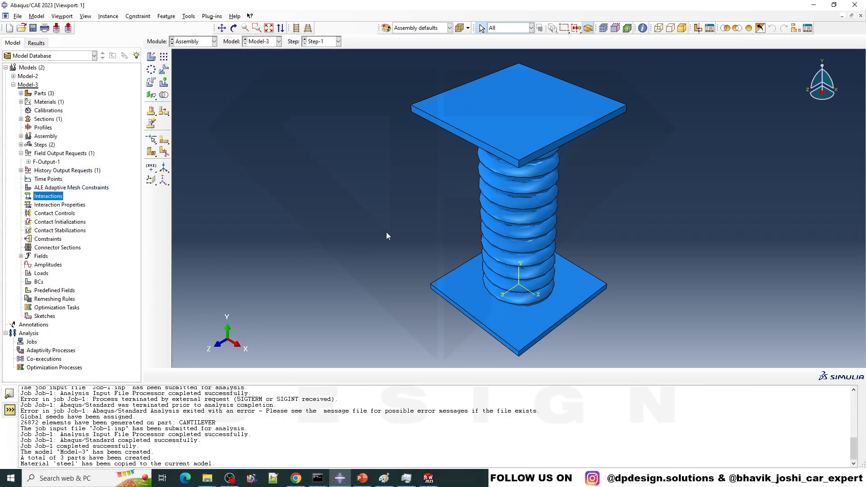
pyautogui.keyDown('ctrl'); pyautogui.keyDown('alt'); pyautogui.moveTo(441, 252); pyautogui.dragTo(481, 279); pyautogui.keyUp('alt'); pyautogui.keyUp('ctrl')
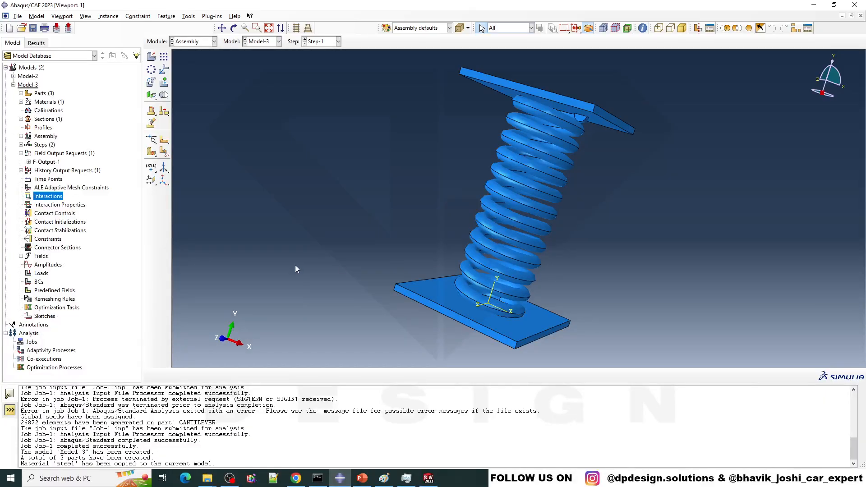
# Create reference points at the midpoints of the front edges of the upper plate and the lower plate.
pyautogui.doubleClick(42, 239)
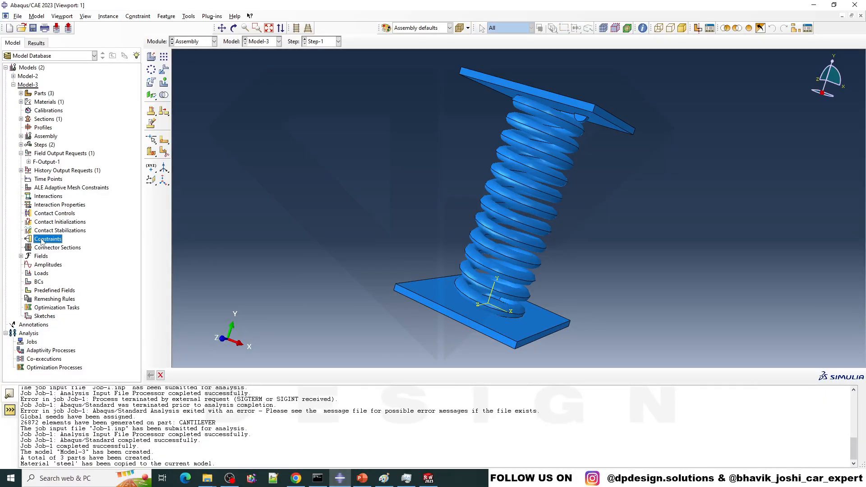
pyautogui.keyDown('ctrl'); pyautogui.keyDown('alt'); pyautogui.moveTo(375, 201); pyautogui.dragTo(560, 238); pyautogui.keyUp('alt'); pyautogui.keyUp('ctrl')
pyautogui.click(189, 16)
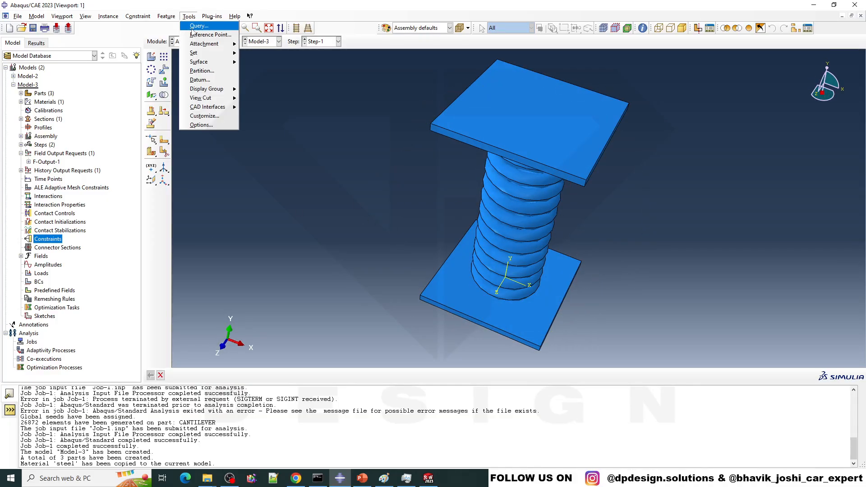
pyautogui.click(201, 28)
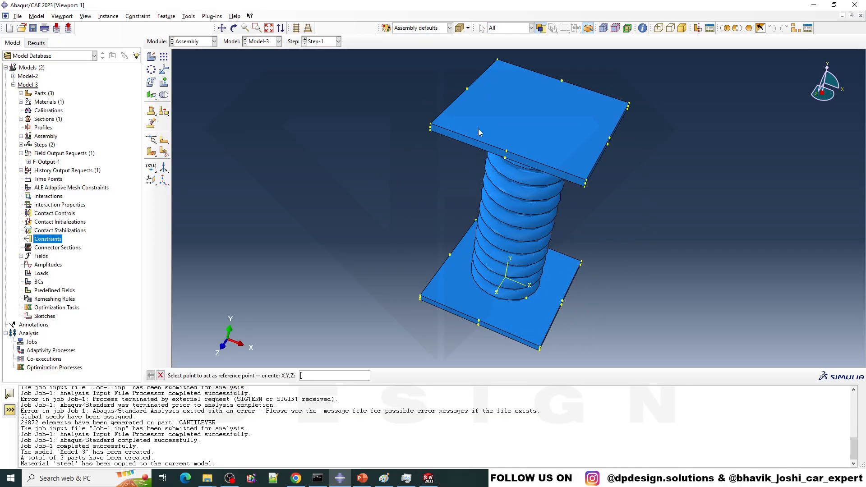
pyautogui.click(506, 151)
pyautogui.press('Escape')
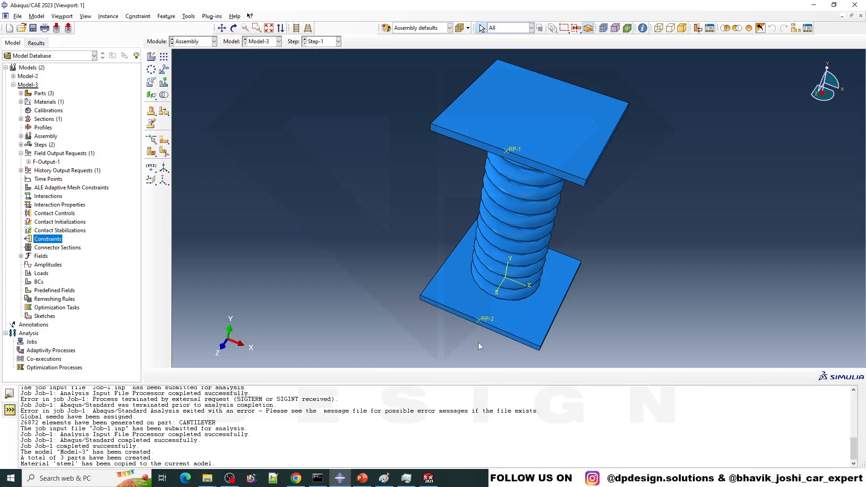
# Create a rigid body constraint with the lower plate as the body region and RP-2 as its reference point.
pyautogui.doubleClick(33, 239)
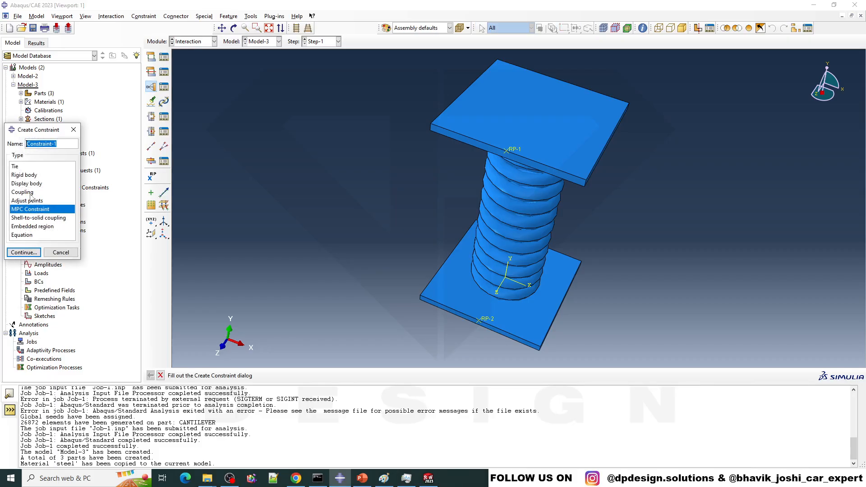
pyautogui.doubleClick(32, 176)
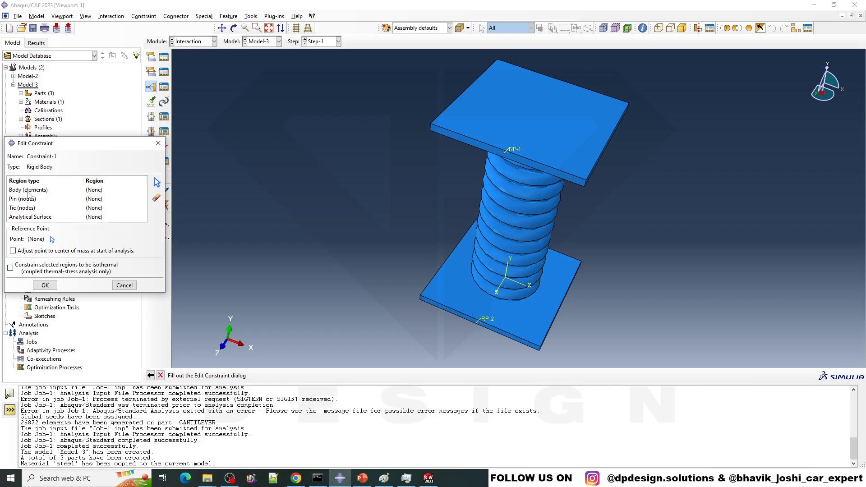
pyautogui.click(28, 193)
pyautogui.click(157, 182)
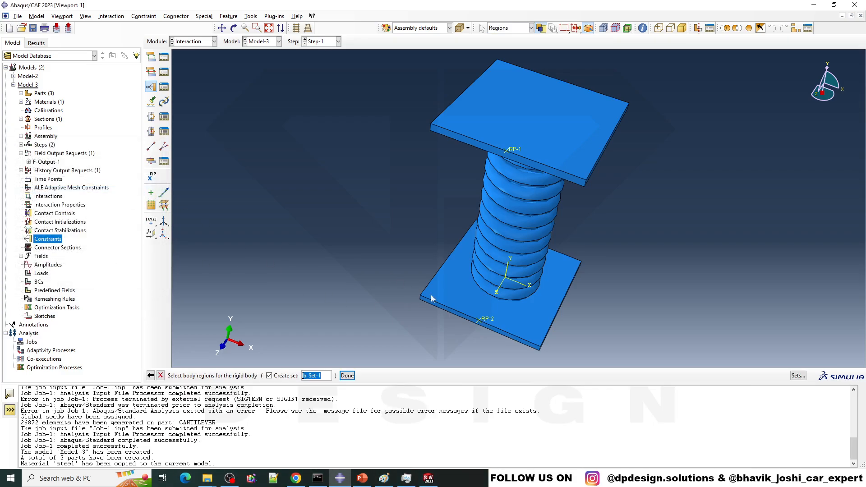
pyautogui.click(453, 289)
pyautogui.click(337, 376)
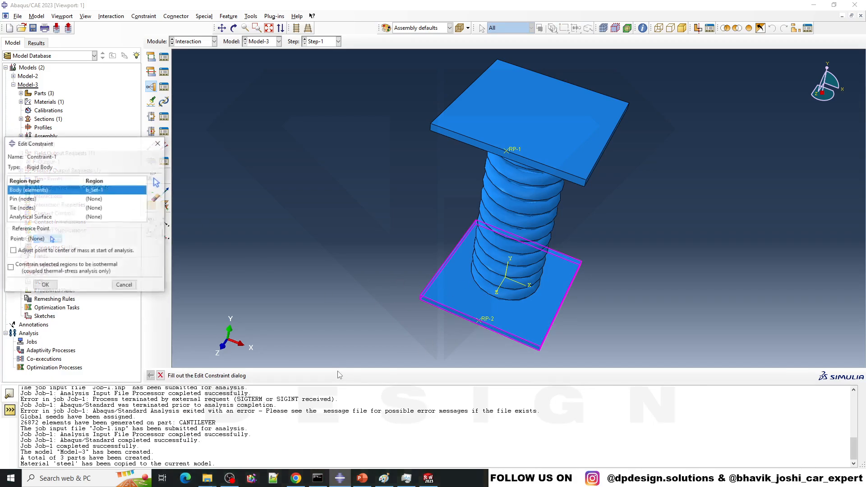
pyautogui.click(47, 239)
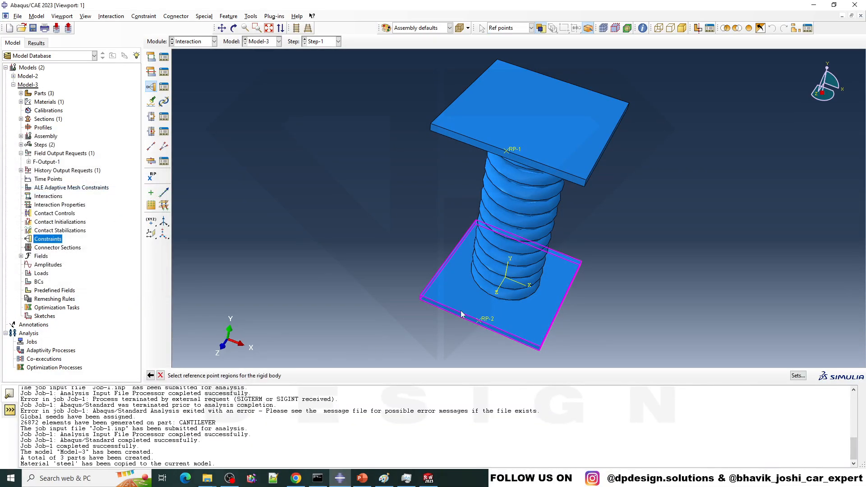
pyautogui.click(487, 318)
pyautogui.click(45, 287)
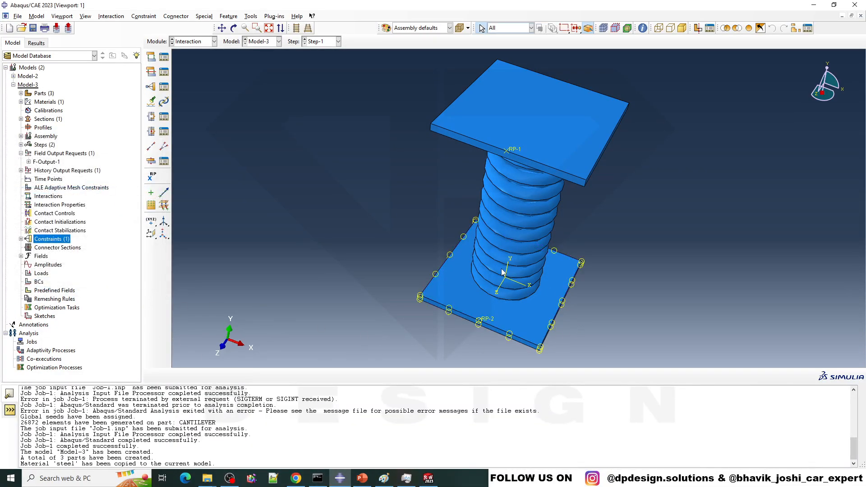
# Create a second rigid body constraint with the upper plate as the body region and RP-1 as its reference point.
pyautogui.keyDown('ctrl'); pyautogui.keyDown('alt'); pyautogui.moveTo(502, 272); pyautogui.dragTo(457, 347); pyautogui.keyUp('alt'); pyautogui.keyUp('ctrl')
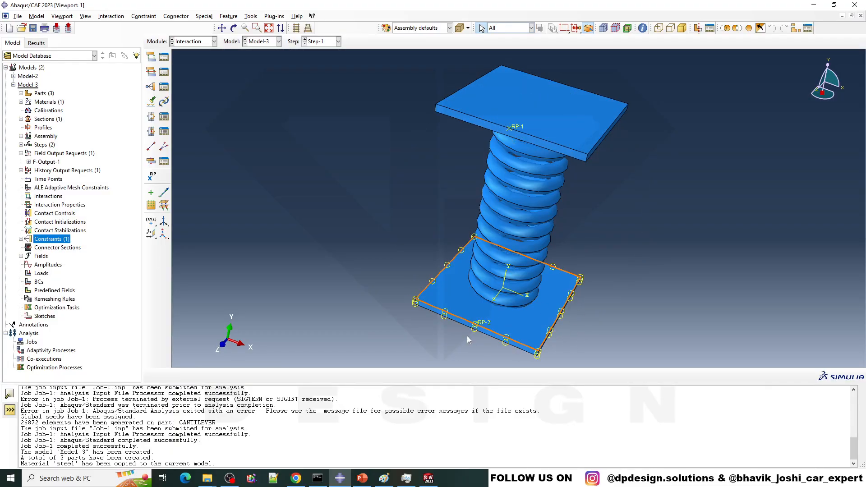
pyautogui.doubleClick(48, 241)
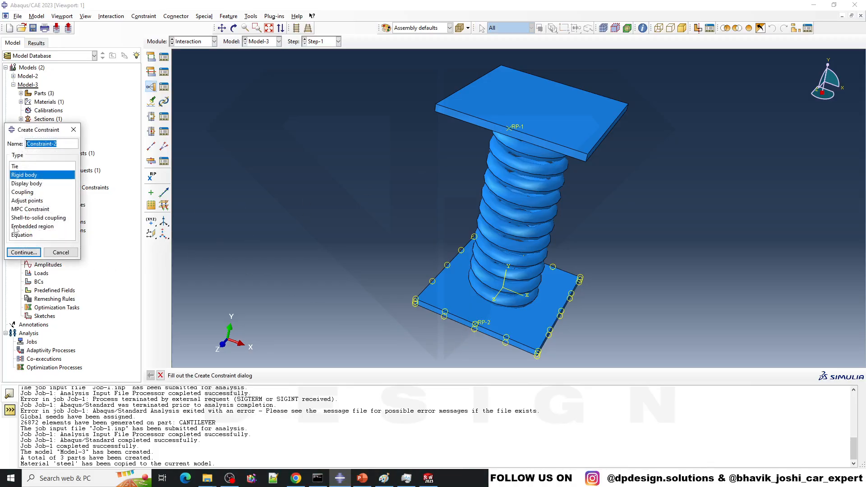
pyautogui.click(23, 252)
pyautogui.click(79, 190)
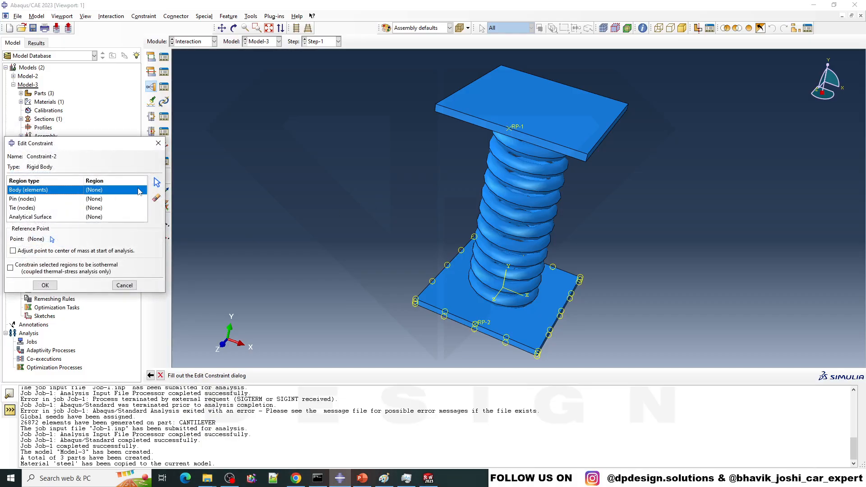
pyautogui.click(157, 182)
pyautogui.click(510, 128)
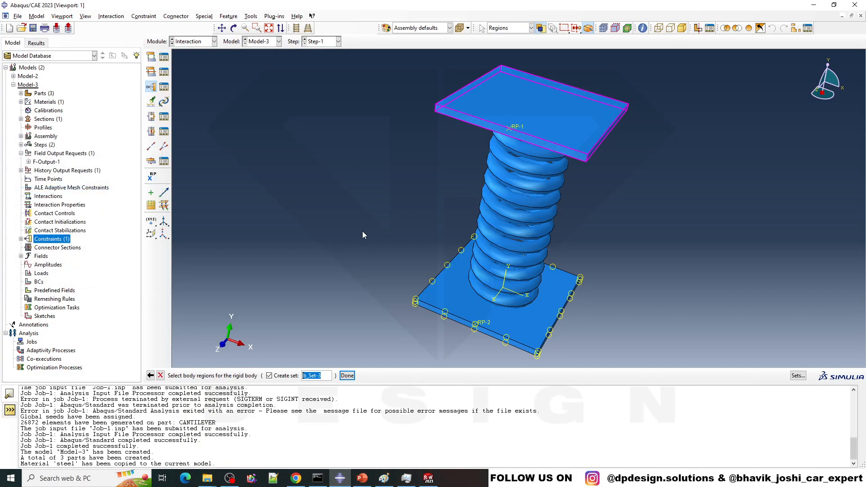
pyautogui.click(347, 376)
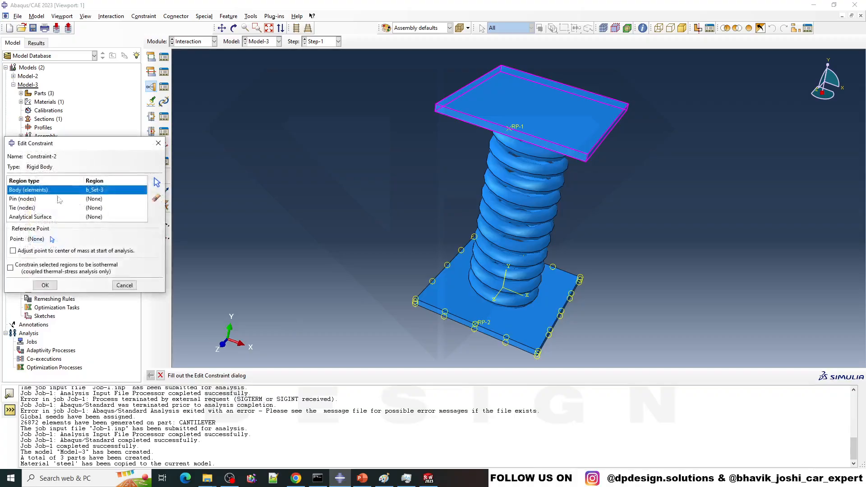
pyautogui.click(52, 239)
pyautogui.click(510, 131)
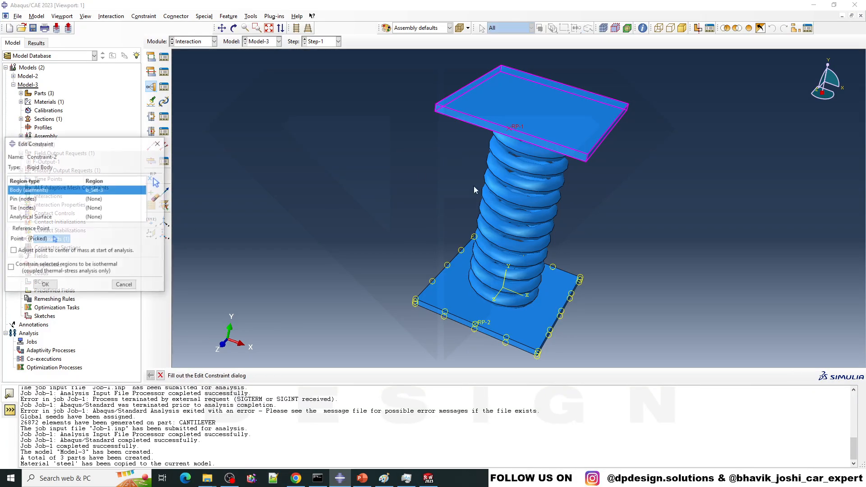
pyautogui.click(45, 287)
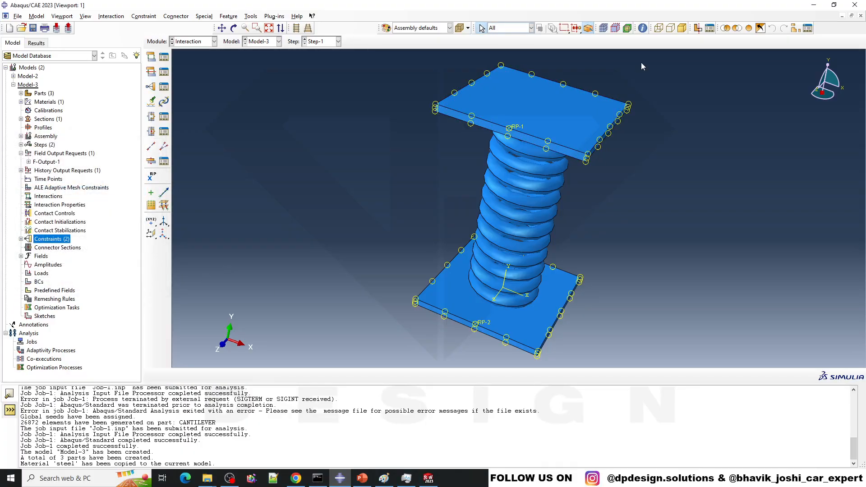
# Start a General contact (Standard) interaction in the Initial step.
pyautogui.keyDown('ctrl'); pyautogui.keyDown('alt'); pyautogui.moveTo(600, 200); pyautogui.dragTo(555, 190); pyautogui.keyUp('alt'); pyautogui.keyUp('ctrl')
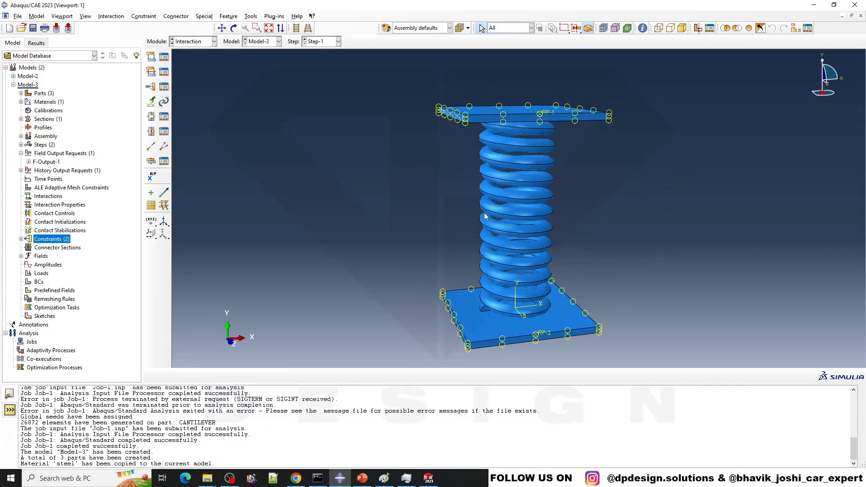
pyautogui.keyDown('ctrl'); pyautogui.keyDown('alt'); pyautogui.moveTo(484, 216); pyautogui.dragTo(406, 223); pyautogui.keyUp('alt'); pyautogui.keyUp('ctrl')
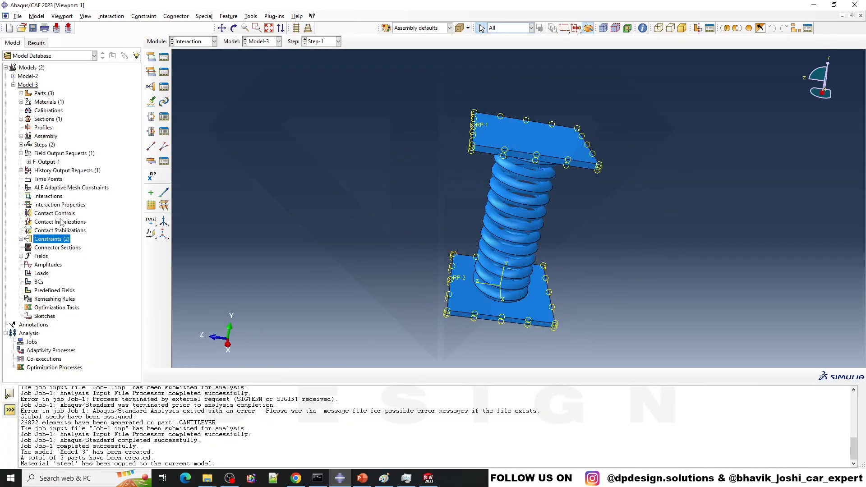
pyautogui.doubleClick(48, 196)
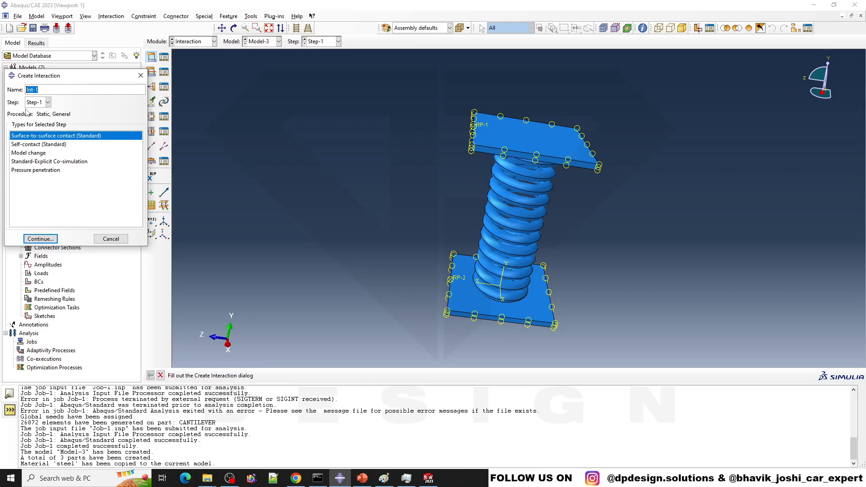
pyautogui.click(37, 102)
pyautogui.click(34, 111)
pyautogui.click(20, 136)
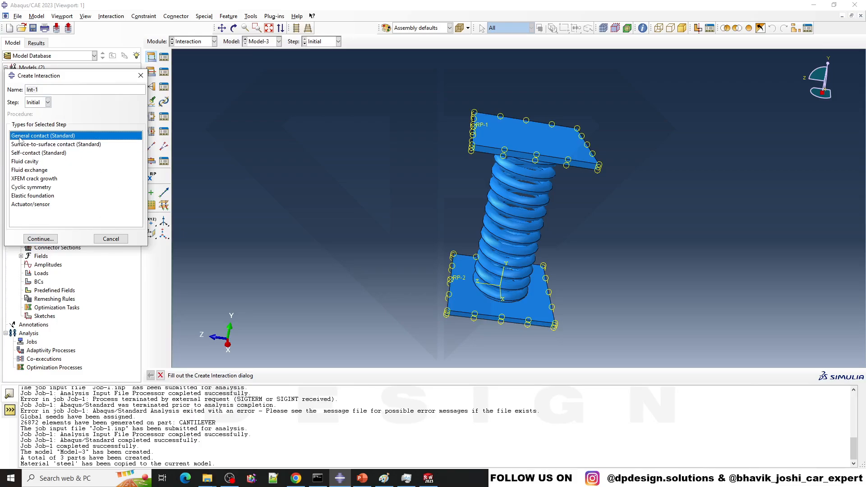
pyautogui.doubleClick(20, 137)
# Create a contact interaction property with tangential behavior using the Penalty friction formulation and a friction coefficient of 0.27.
pyautogui.click(342, 231)
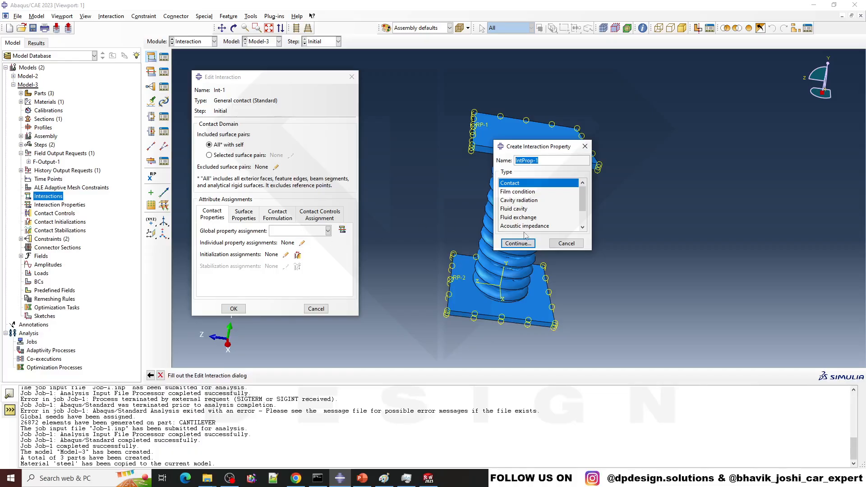
pyautogui.click(519, 243)
pyautogui.click(456, 151)
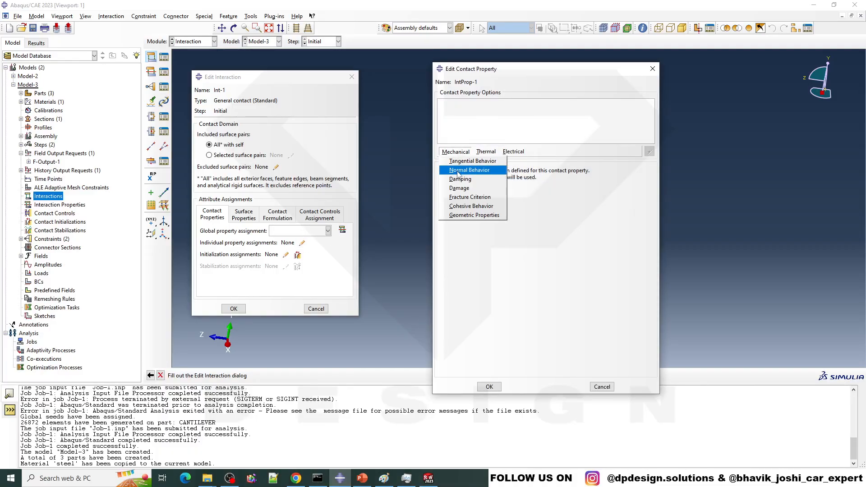
pyautogui.click(469, 161)
pyautogui.click(537, 179)
pyautogui.click(503, 197)
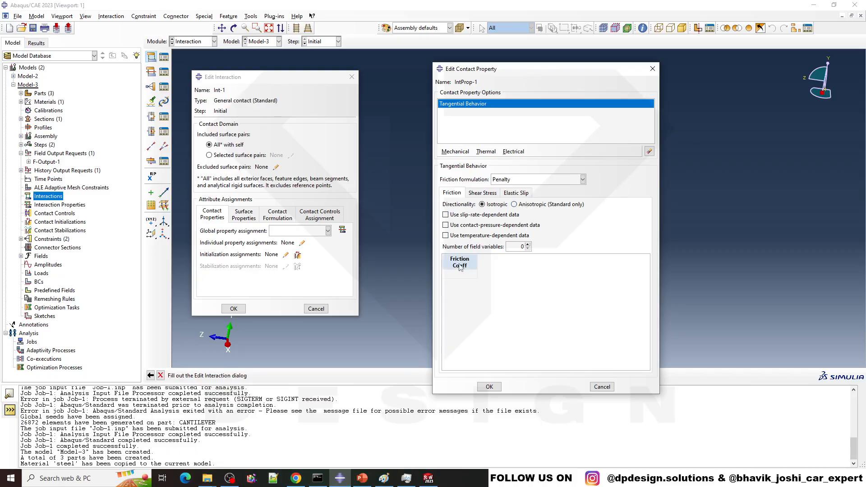
pyautogui.click(465, 273)
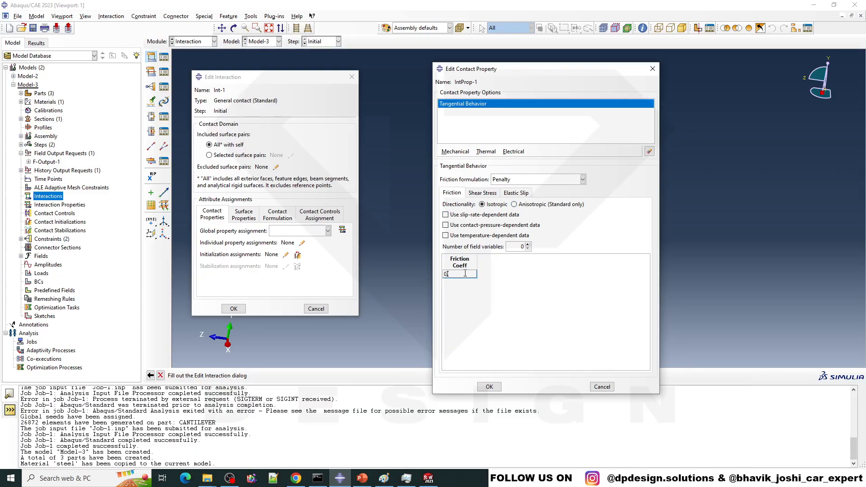
pyautogui.write('0.27')
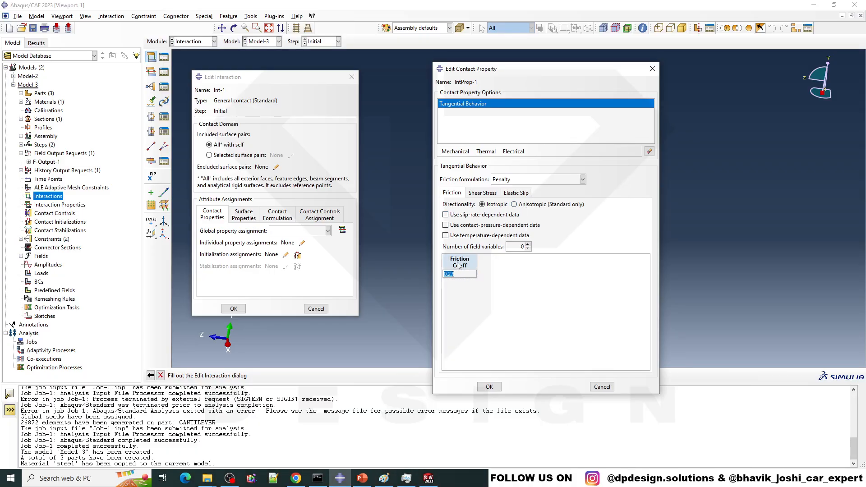
pyautogui.click(483, 386)
# Assign IntProp-1 as the global contact property of the general contact interaction, keeping All with self, and save the interaction.
pyautogui.scroll(-2, 583, 257)
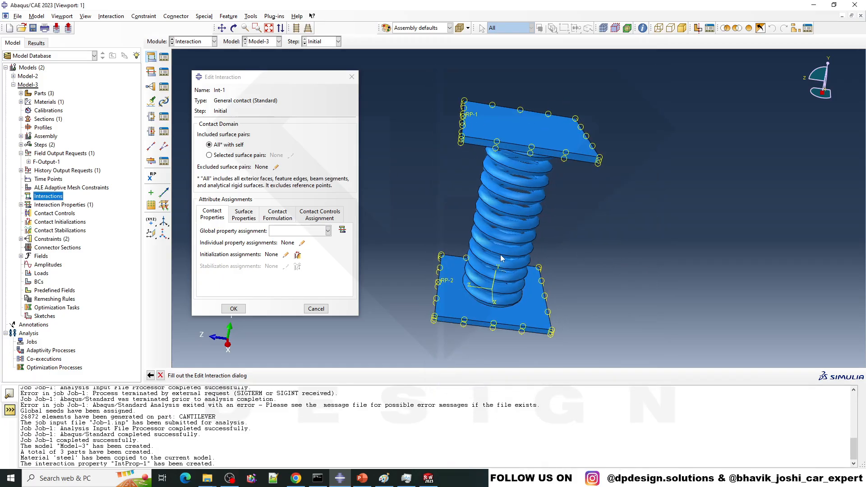
pyautogui.keyDown('ctrl'); pyautogui.keyDown('alt'); pyautogui.moveTo(501, 256); pyautogui.dragTo(489, 232); pyautogui.keyUp('alt'); pyautogui.keyUp('ctrl')
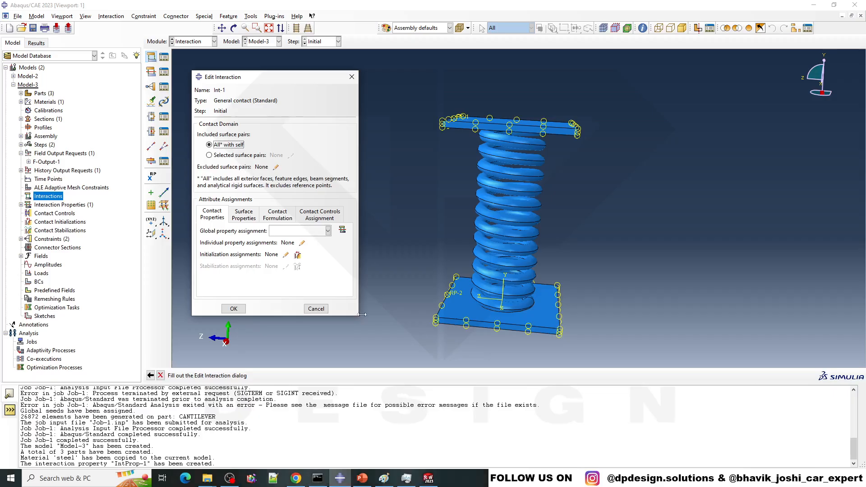
pyautogui.click(317, 308)
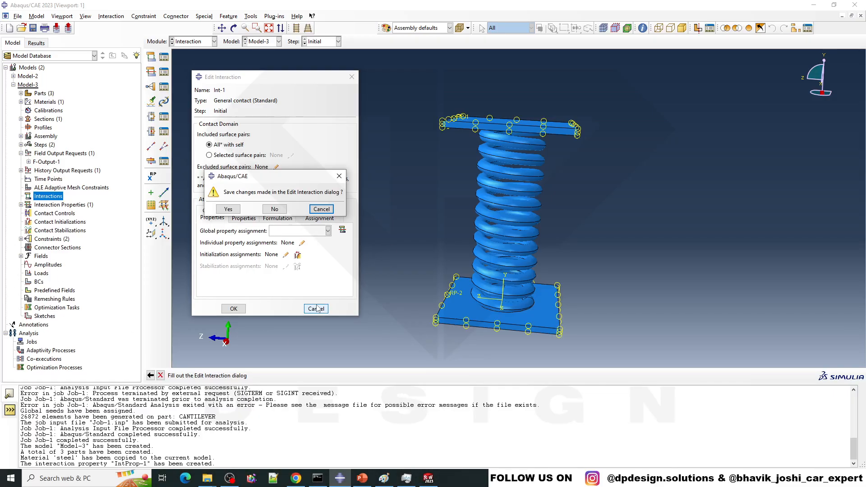
pyautogui.click(322, 209)
pyautogui.click(328, 230)
pyautogui.click(308, 242)
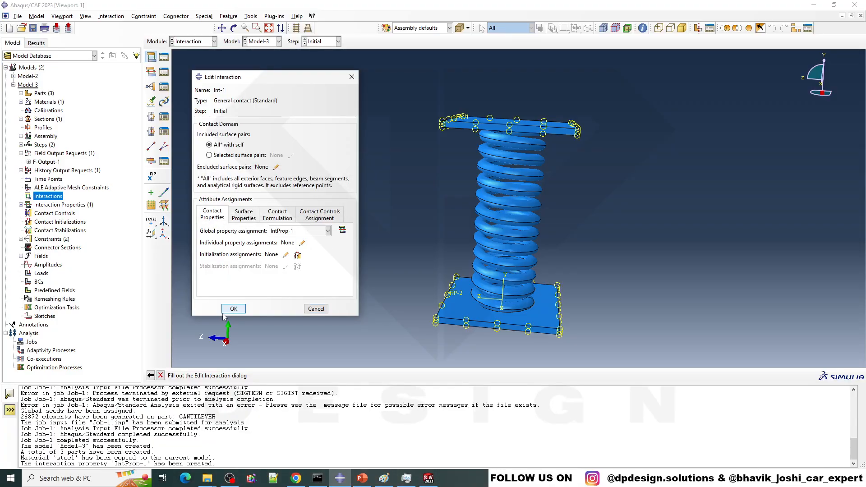
pyautogui.click(233, 308)
# Switch to the Mesh module and seed the part squared_ends_spring-1 with an approximate global size of 2.
pyautogui.keyDown('ctrl'); pyautogui.keyDown('alt'); pyautogui.moveTo(474, 209); pyautogui.dragTo(490, 234); pyautogui.keyUp('alt'); pyautogui.keyUp('ctrl')
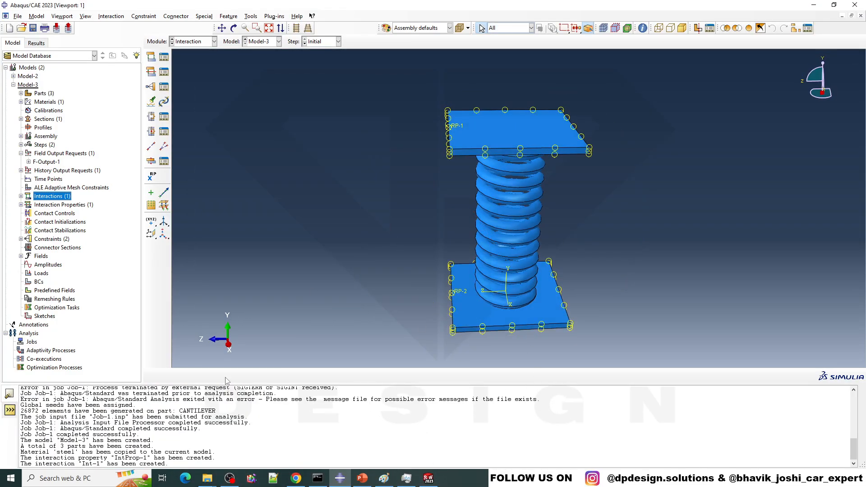
pyautogui.click(213, 41)
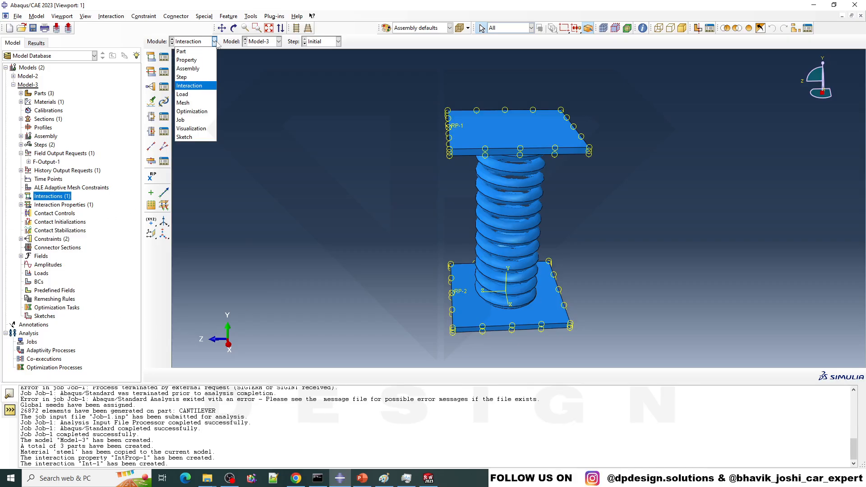
pyautogui.click(189, 103)
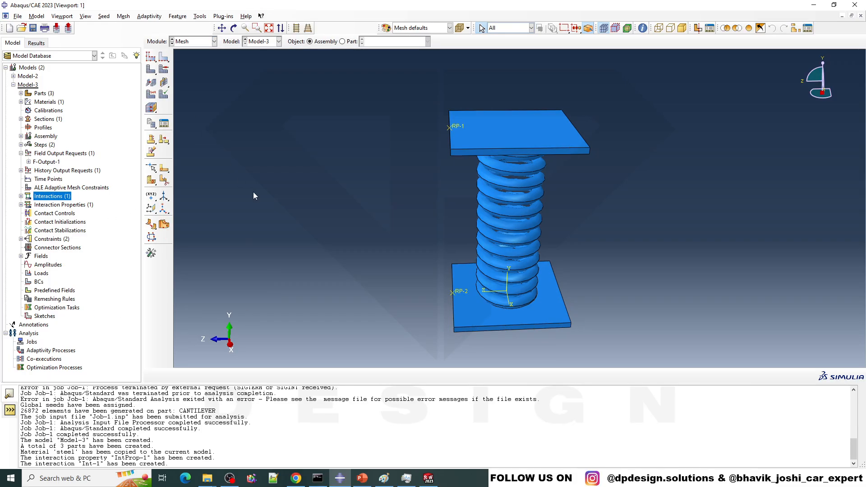
pyautogui.click(347, 42)
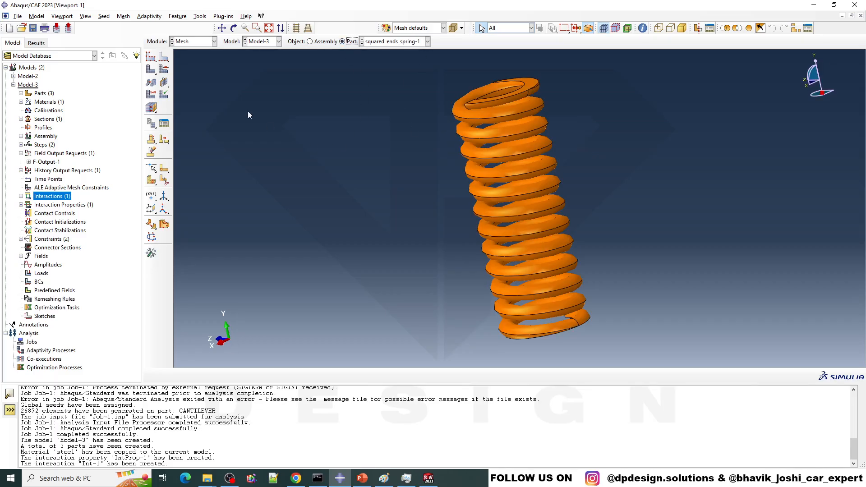
pyautogui.click(162, 69)
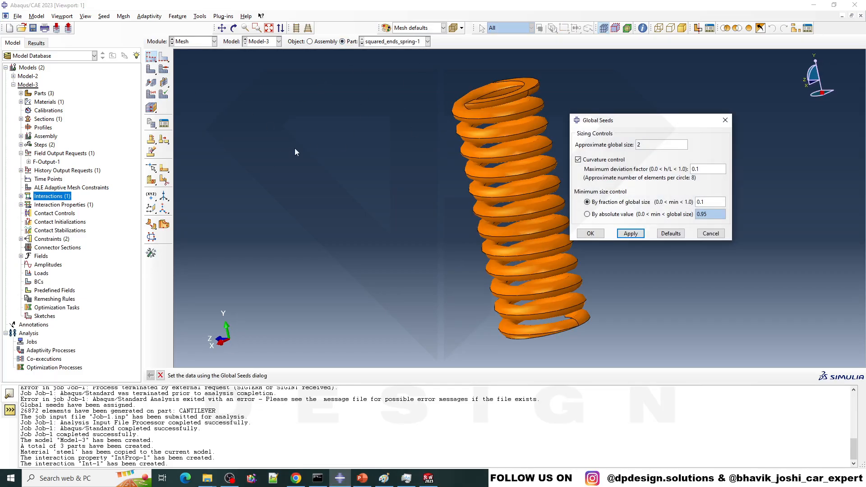
pyautogui.press('Return')
pyautogui.click(593, 234)
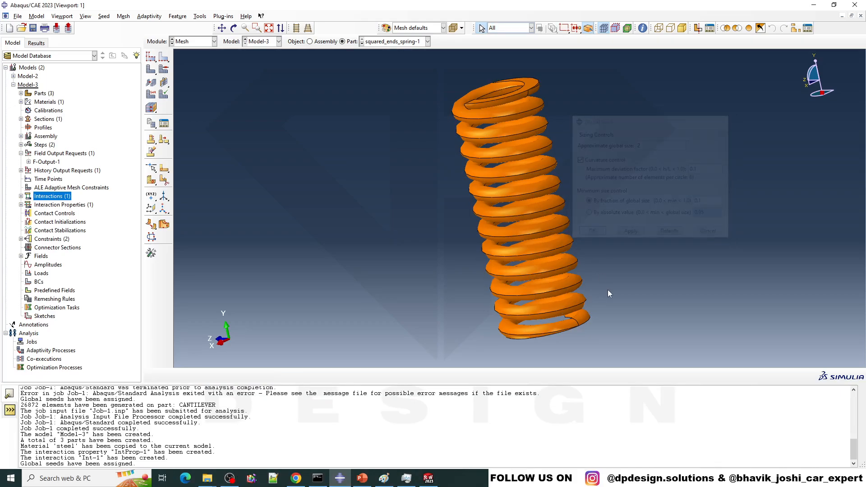
# Set the spring's mesh controls to the Tet element shape and generate the part mesh.
pyautogui.click(163, 69)
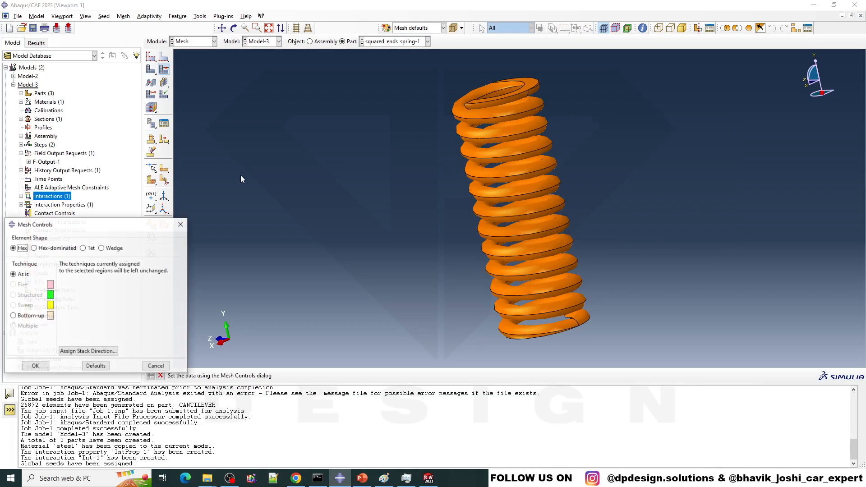
pyautogui.click(82, 248)
pyautogui.click(35, 366)
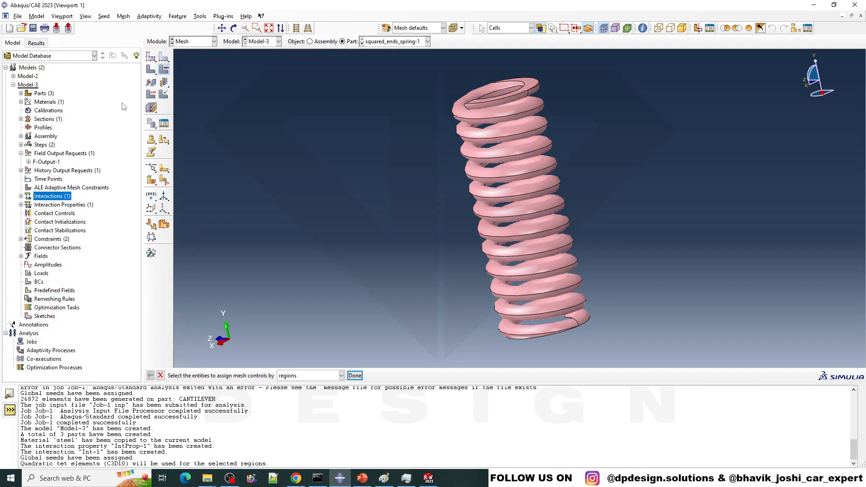
pyautogui.click(151, 69)
pyautogui.middleClick(206, 69)
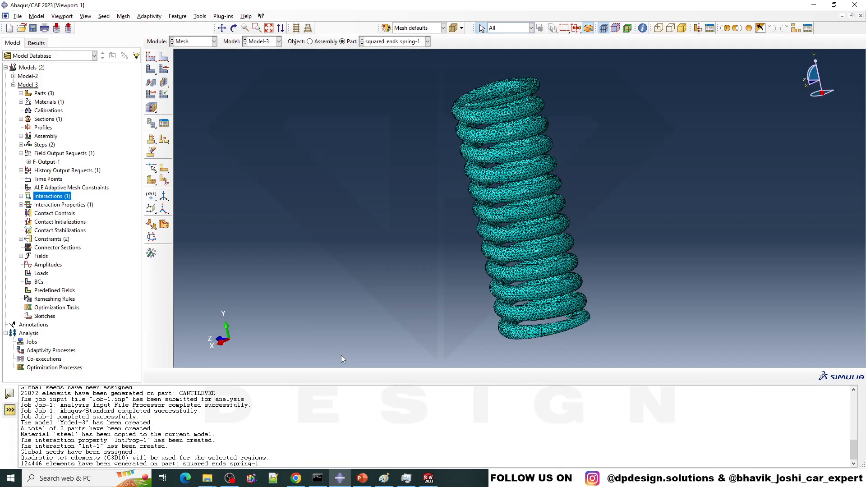
# Seed the plate part squared_ends_spring-3 with an approximate global size of 5 and generate its mesh.
pyautogui.scroll(-2, 559, 179)
pyautogui.keyDown('ctrl'); pyautogui.keyDown('alt'); pyautogui.moveTo(468, 187); pyautogui.dragTo(549, 198); pyautogui.keyUp('alt'); pyautogui.keyUp('ctrl')
pyautogui.scroll(3, 549, 197)
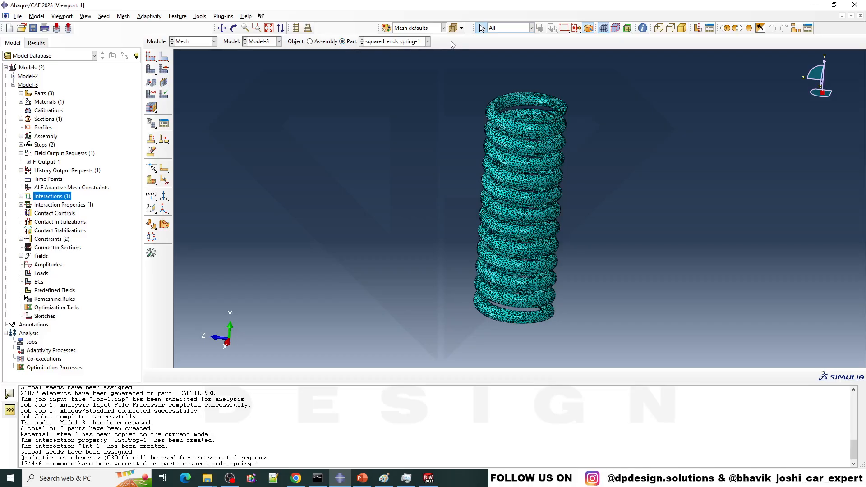
pyautogui.click(389, 42)
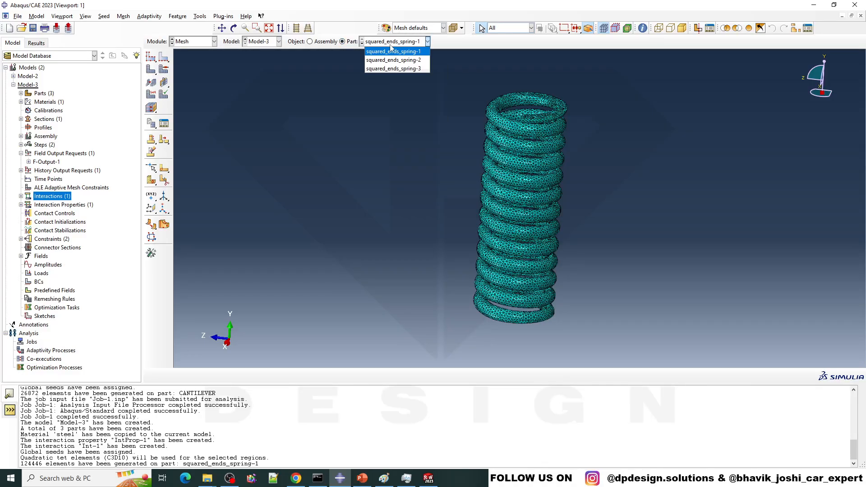
pyautogui.click(399, 68)
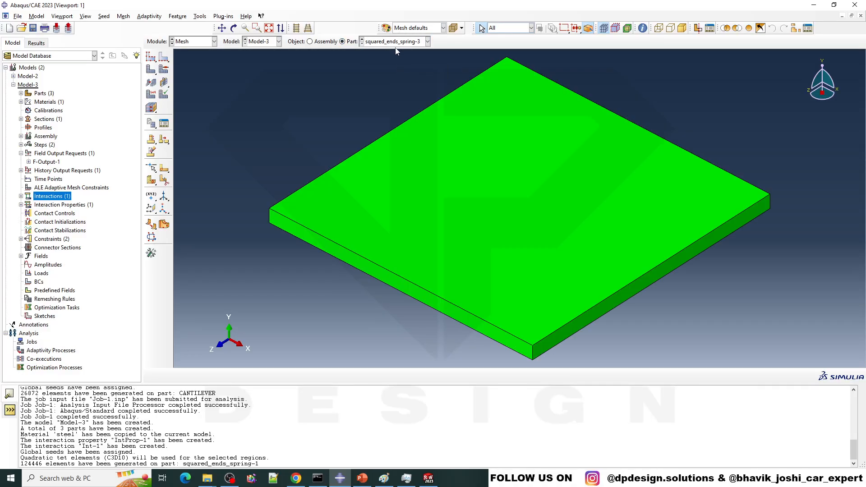
pyautogui.click(152, 57)
pyautogui.press('BackSpace')
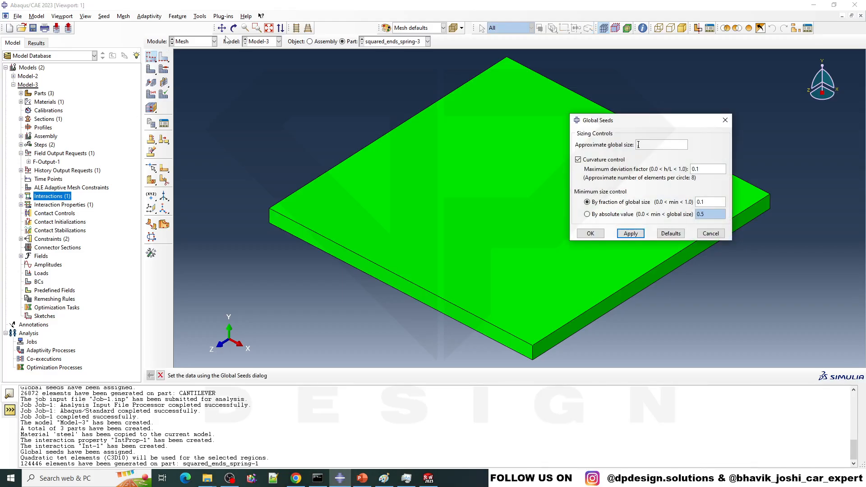
pyautogui.write('5')
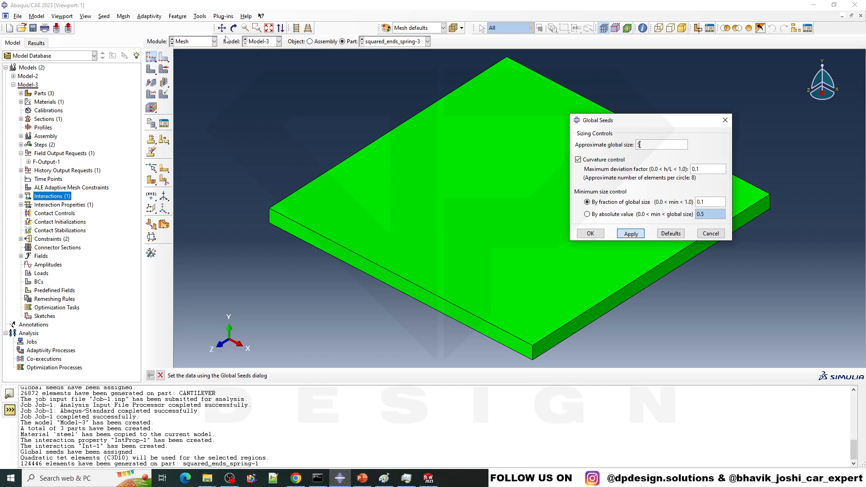
pyautogui.press('Return')
pyautogui.click(591, 233)
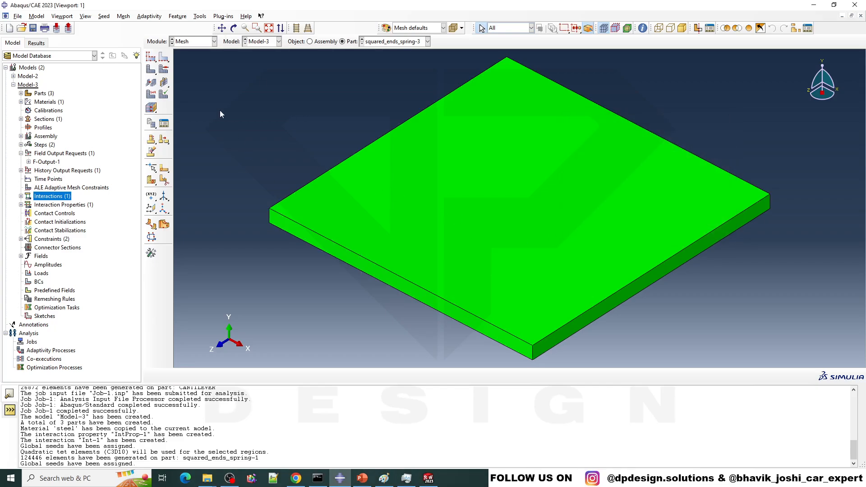
pyautogui.click(151, 70)
pyautogui.press('Return')
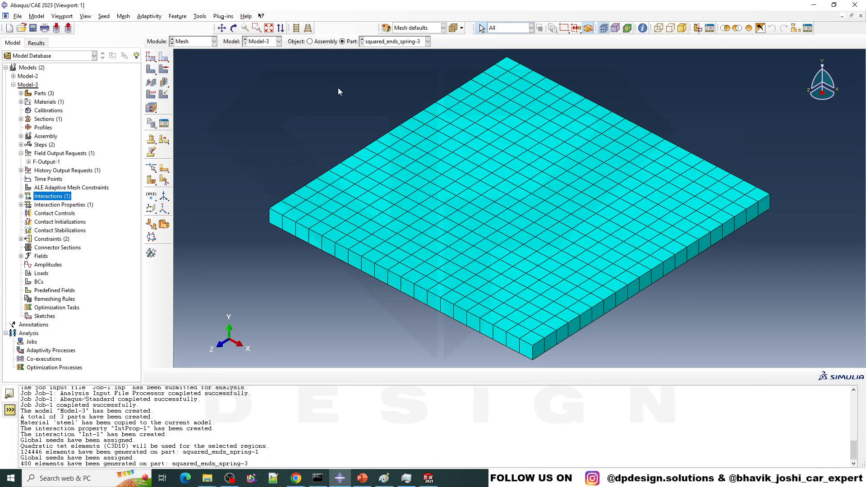
# Seed and mesh the other plate part, squared_ends_spring-2, and display the whole meshed assembly.
pyautogui.click(427, 41)
pyautogui.click(415, 50)
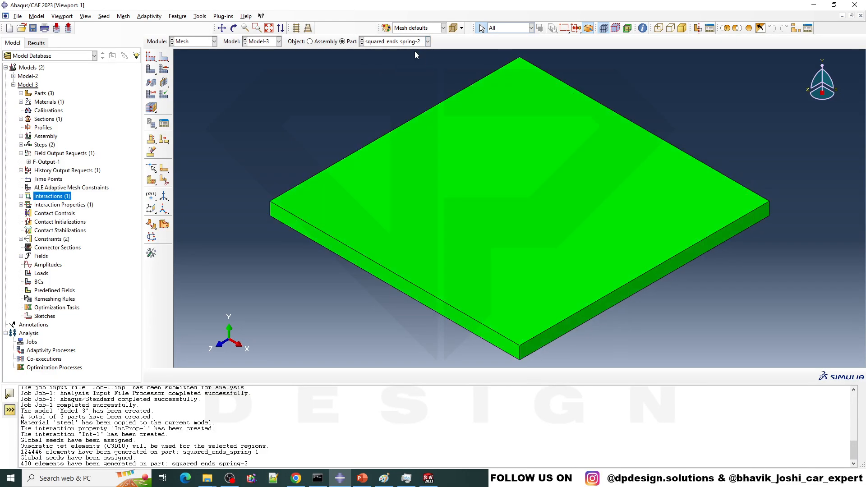
pyautogui.click(151, 69)
pyautogui.press('Return')
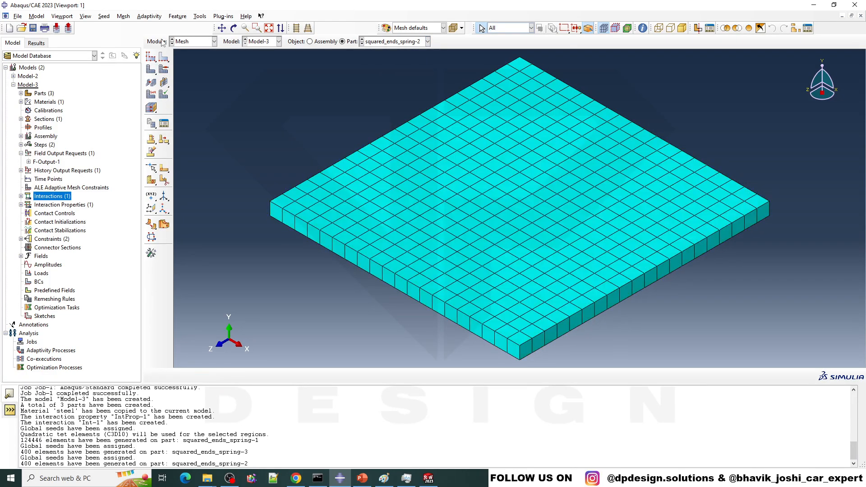
pyautogui.click(310, 41)
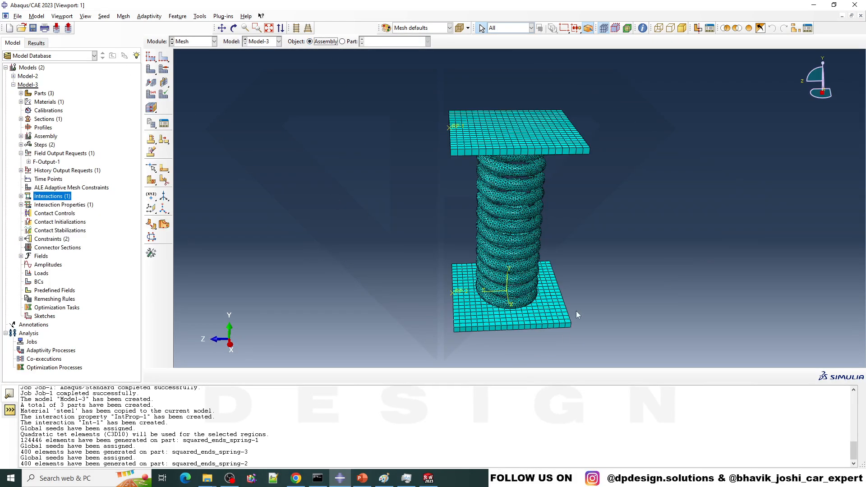
pyautogui.keyDown('ctrl'); pyautogui.keyDown('alt'); pyautogui.moveTo(533, 251); pyautogui.dragTo(449, 128); pyautogui.keyUp('alt'); pyautogui.keyUp('ctrl')
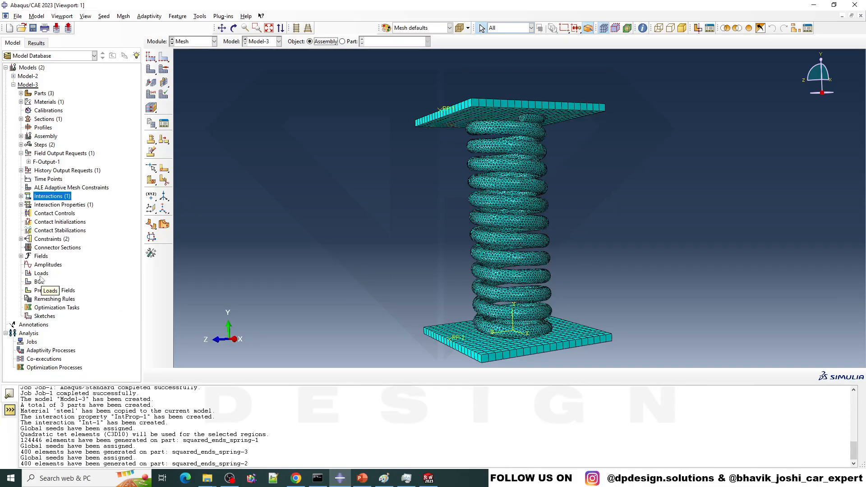
# Create a Symmetry/Antisymmetry/Encastre boundary condition in the Initial step that fixes reference point RP-2 on the lower plate with ENCASTRE.
pyautogui.doubleClick(34, 290)
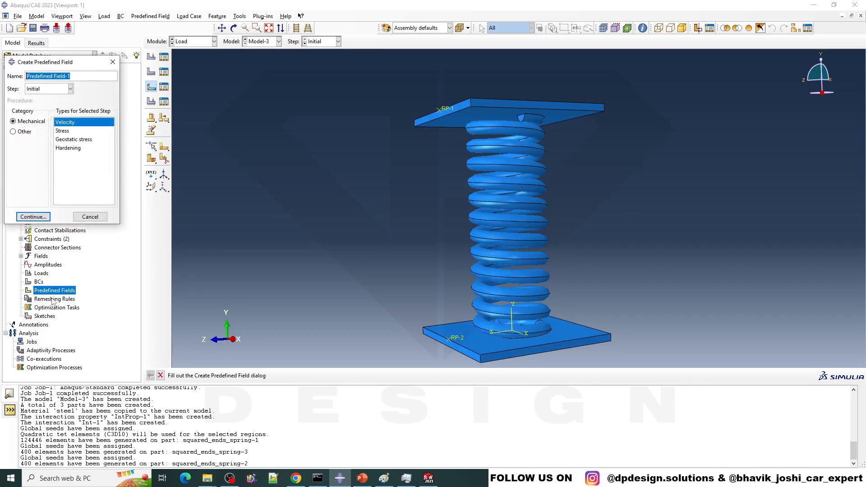
pyautogui.press('Escape')
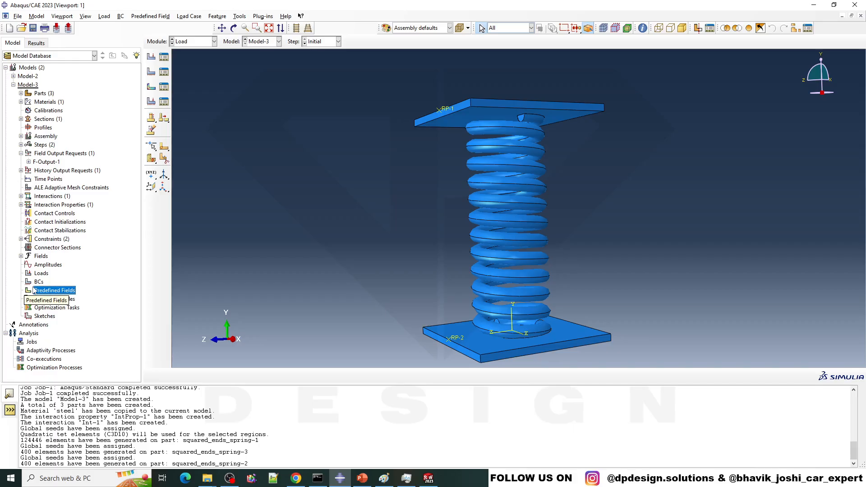
pyautogui.doubleClick(38, 282)
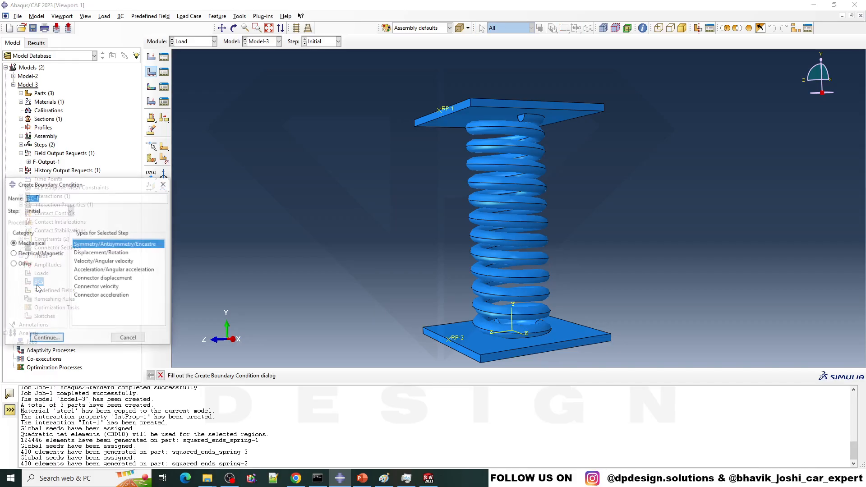
pyautogui.click(112, 253)
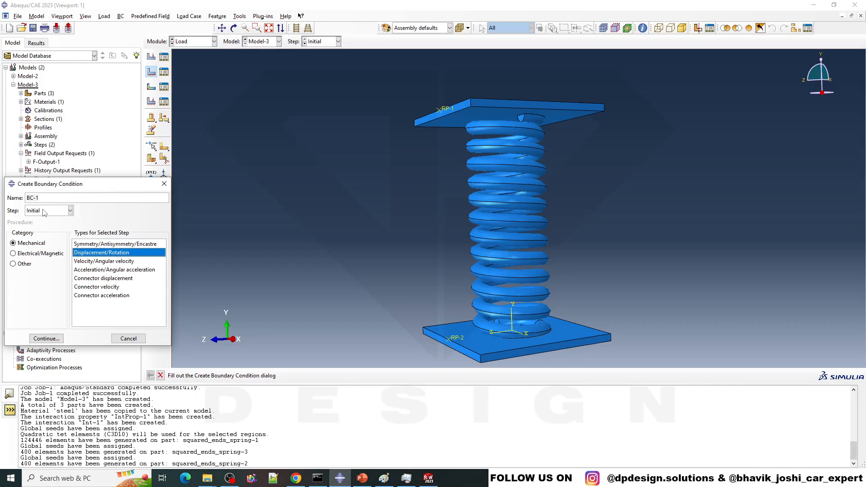
pyautogui.doubleClick(100, 244)
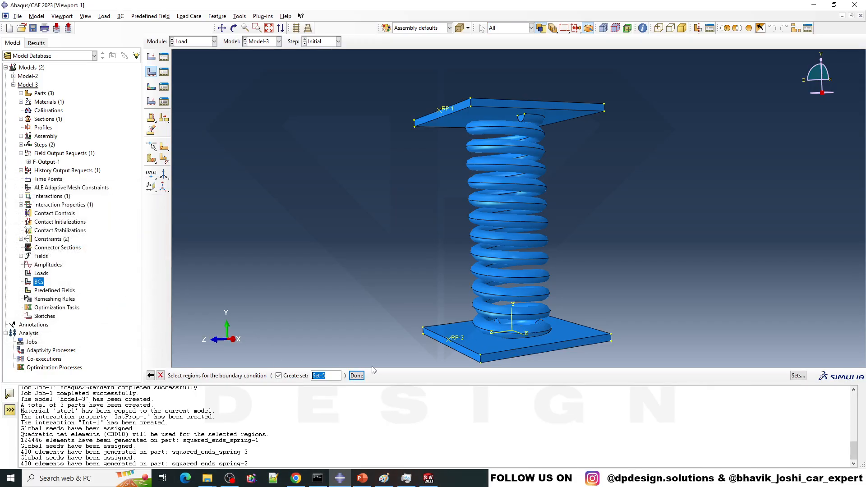
pyautogui.click(459, 337)
pyautogui.middleClick(432, 348)
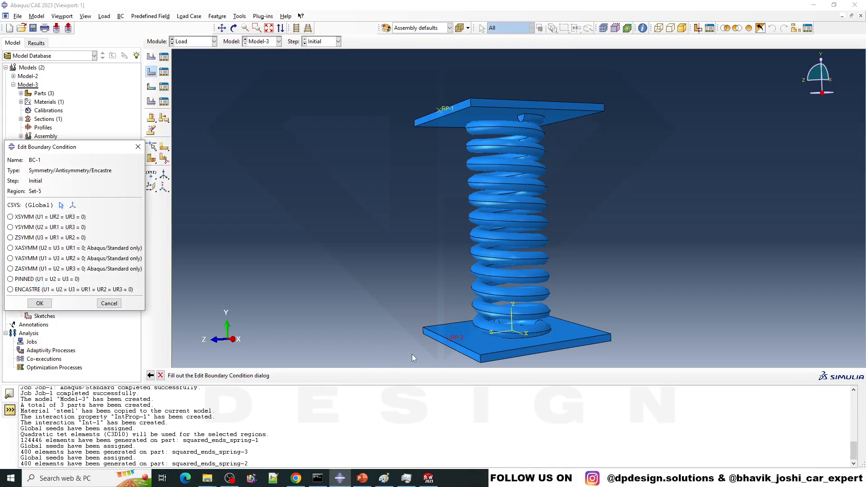
pyautogui.click(46, 289)
pyautogui.click(39, 303)
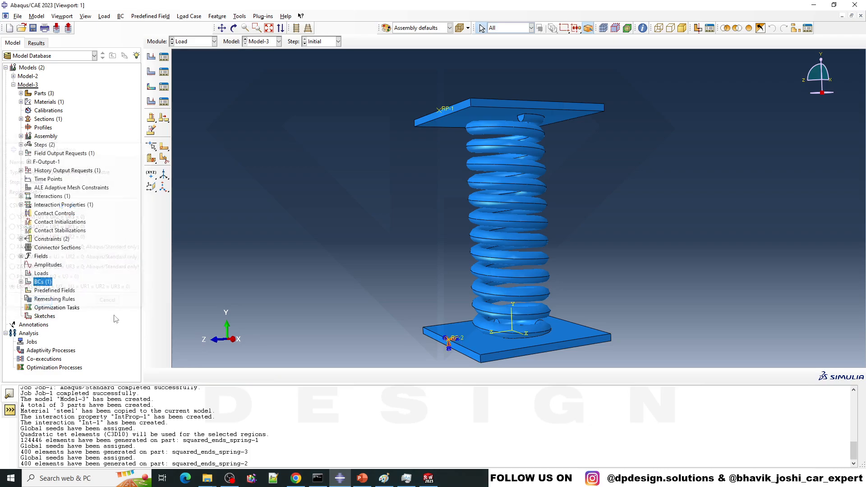
pyautogui.doubleClick(51, 282)
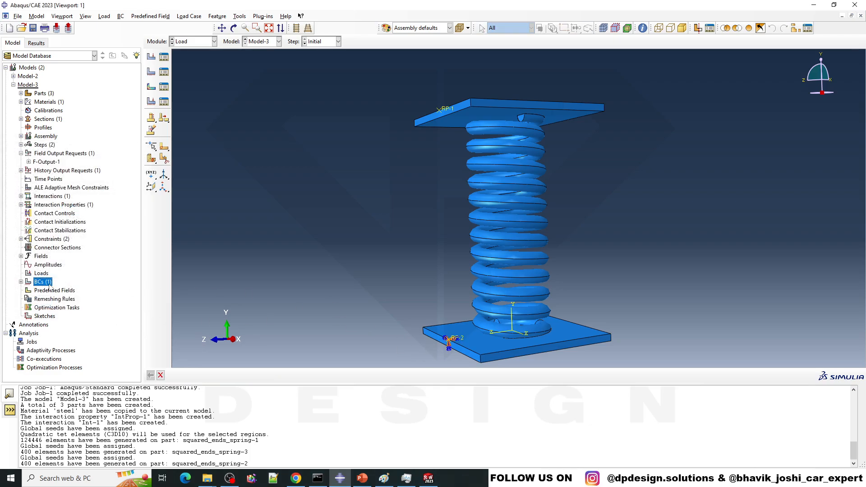
pyautogui.click(84, 254)
pyautogui.click(46, 338)
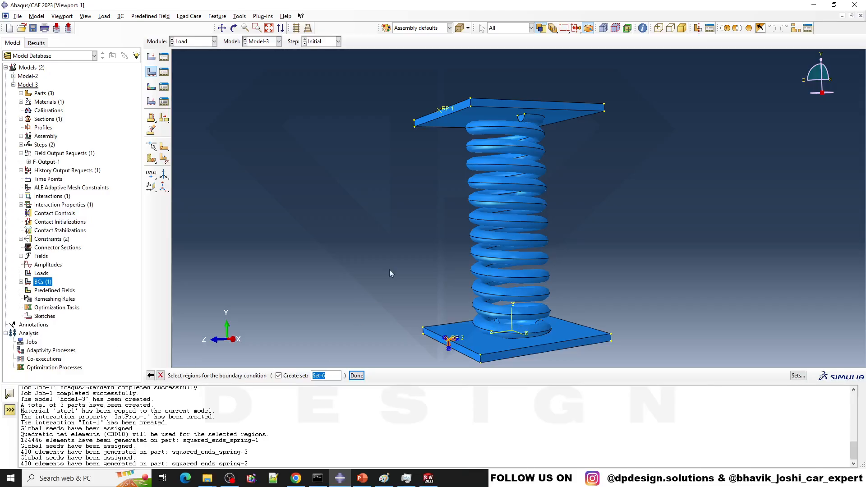
pyautogui.click(442, 109)
pyautogui.click(351, 376)
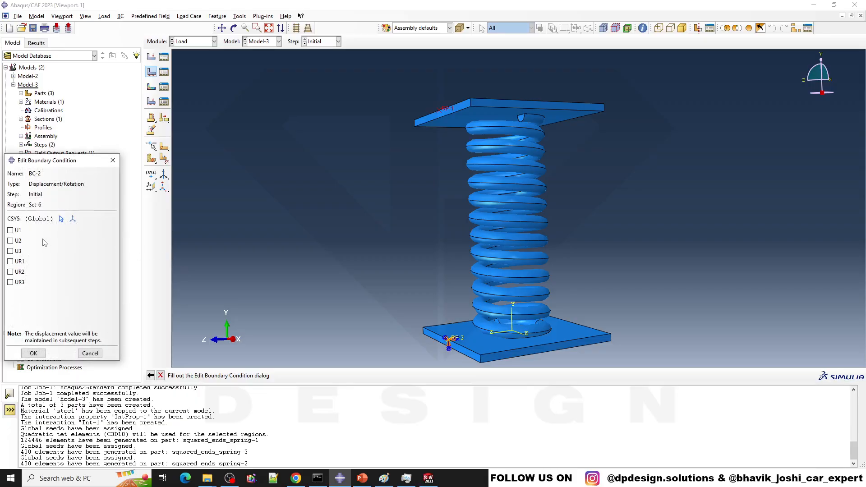
pyautogui.click(90, 353)
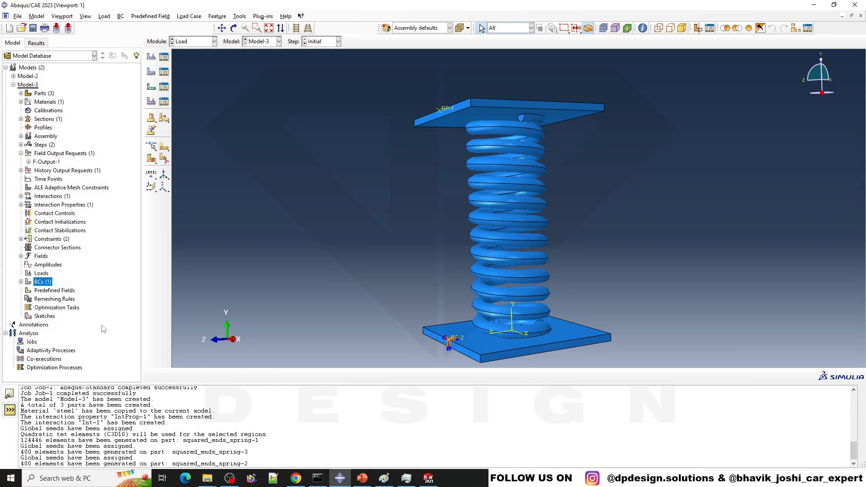
pyautogui.doubleClick(50, 284)
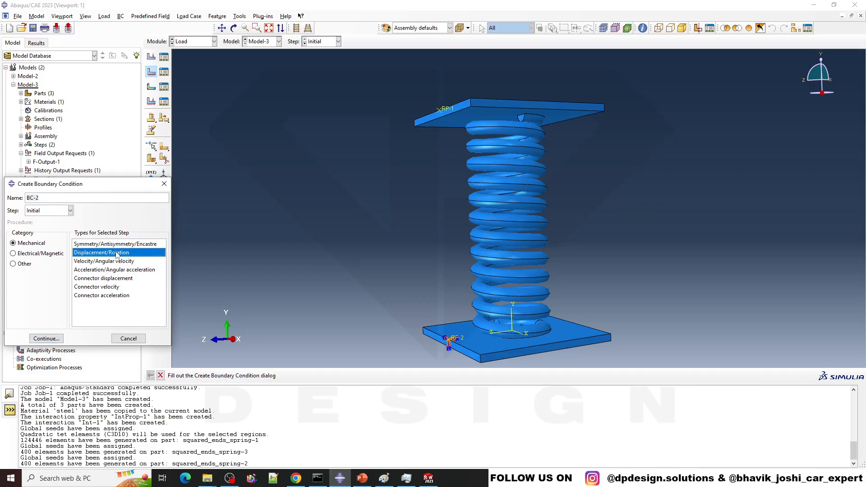
pyautogui.click(46, 338)
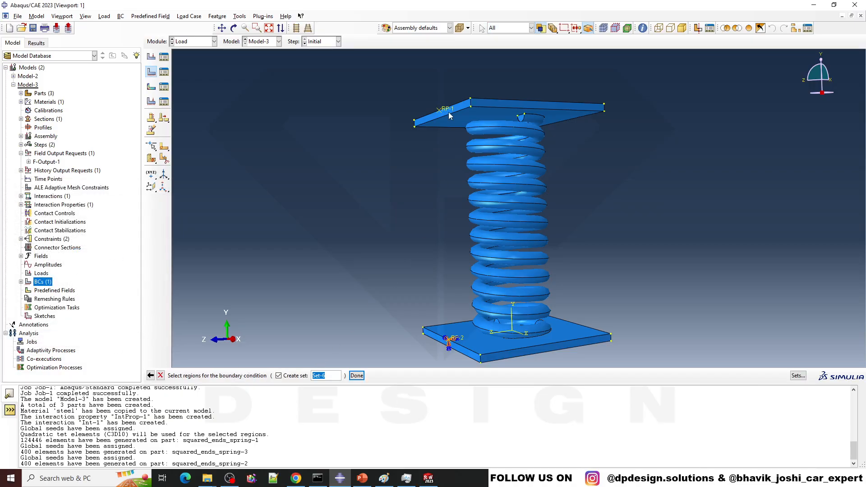
pyautogui.click(357, 376)
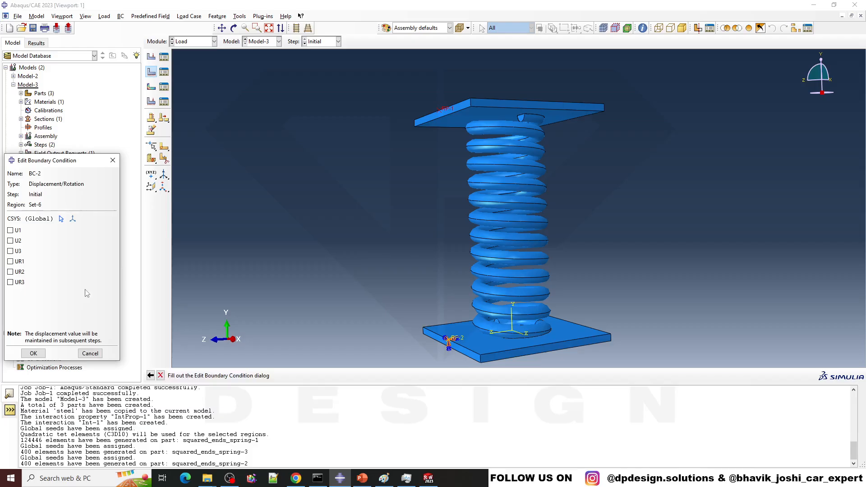
pyautogui.click(90, 353)
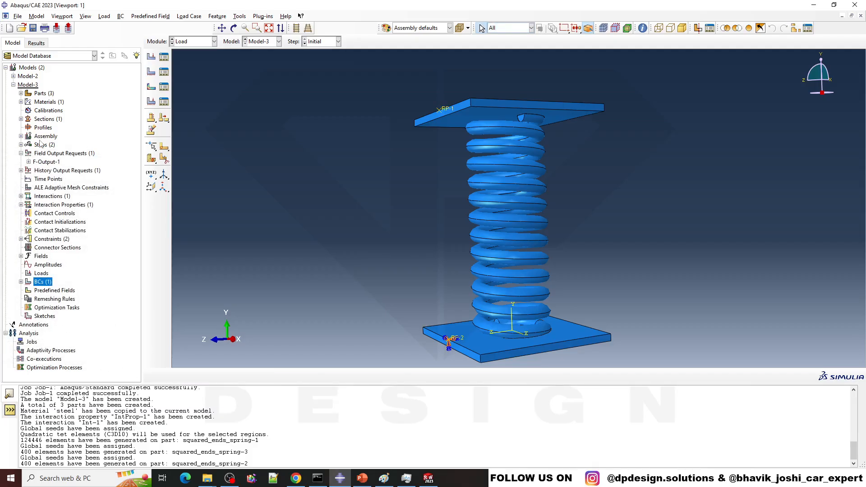
# Start a Displacement/Rotation boundary condition in Step-1 and apply it to reference point RP-1 on the upper plate.
pyautogui.click(21, 145)
pyautogui.click(47, 162)
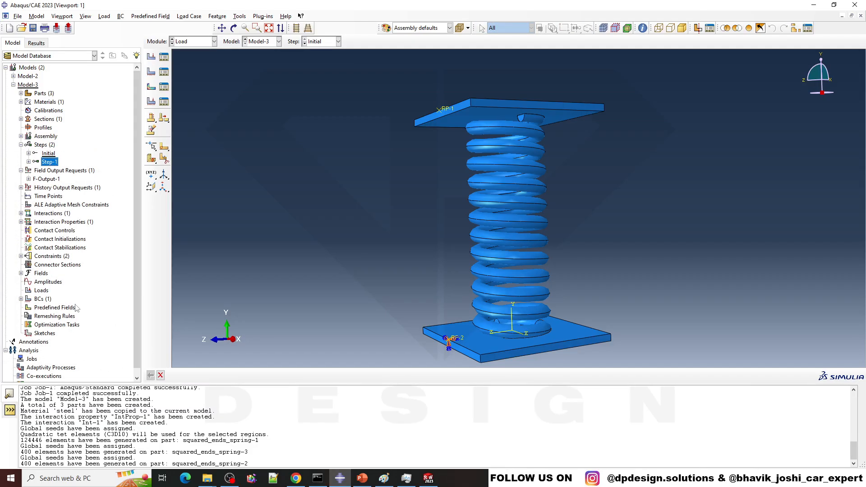
pyautogui.doubleClick(43, 299)
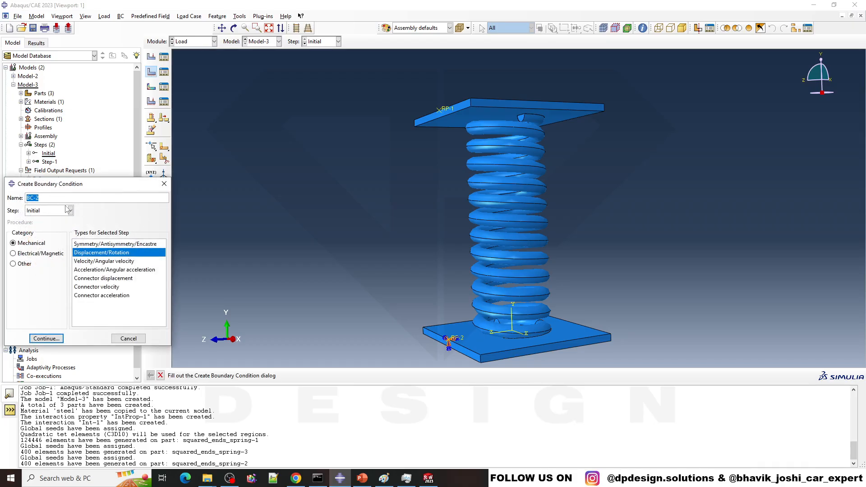
pyautogui.click(69, 211)
pyautogui.click(34, 229)
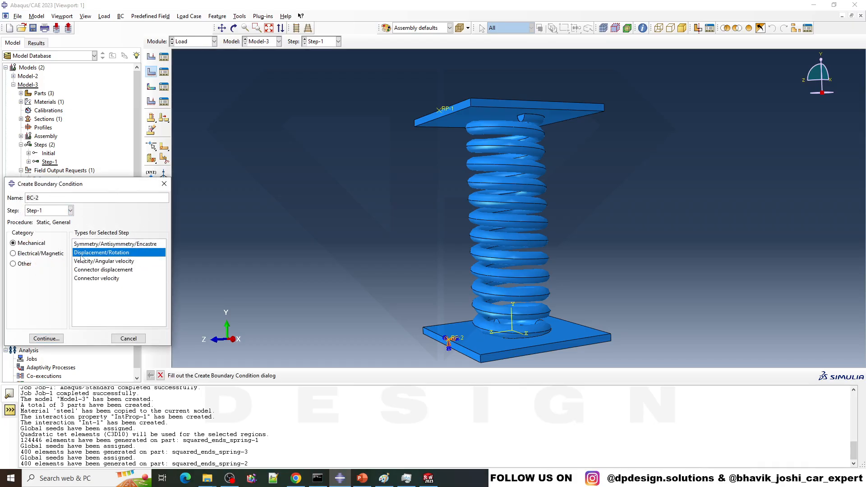
pyautogui.doubleClick(83, 254)
pyautogui.click(440, 110)
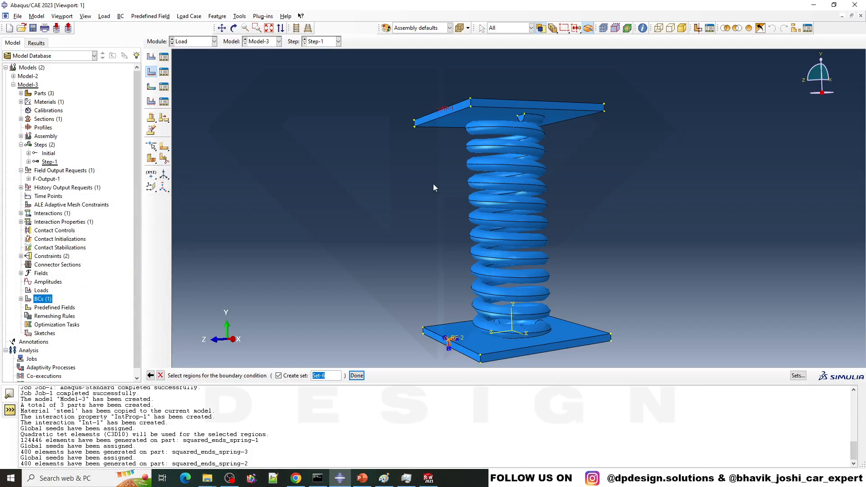
pyautogui.click(356, 375)
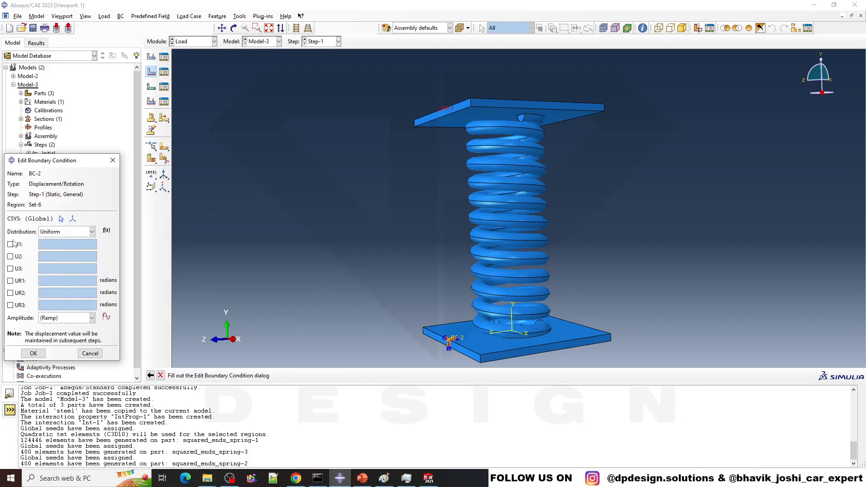
# Constrain all six degrees of freedom of the upper plate's displacement boundary condition, with U2 set to -4 and the others at 0.
pyautogui.click(11, 244)
pyautogui.click(19, 257)
pyautogui.click(22, 293)
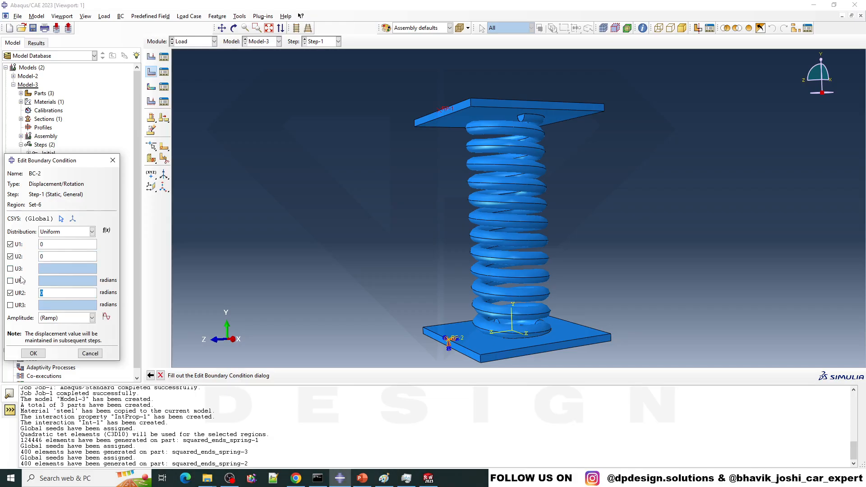
pyautogui.click(21, 280)
pyautogui.click(24, 305)
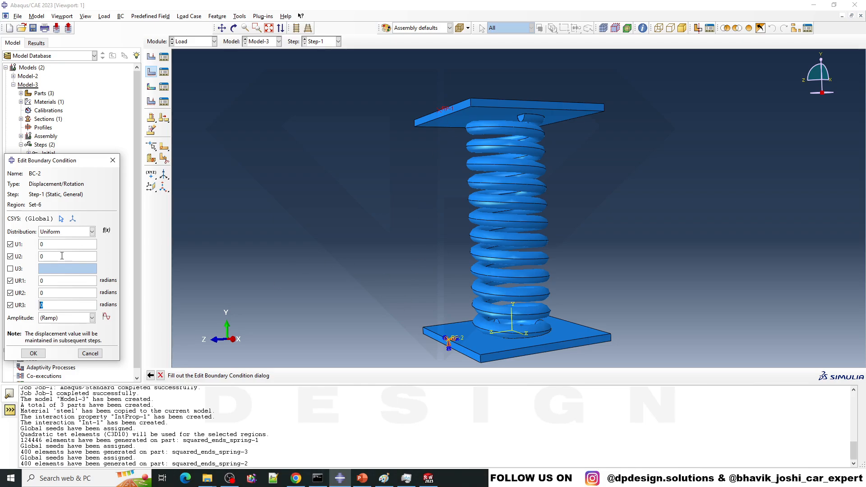
pyautogui.click(18, 269)
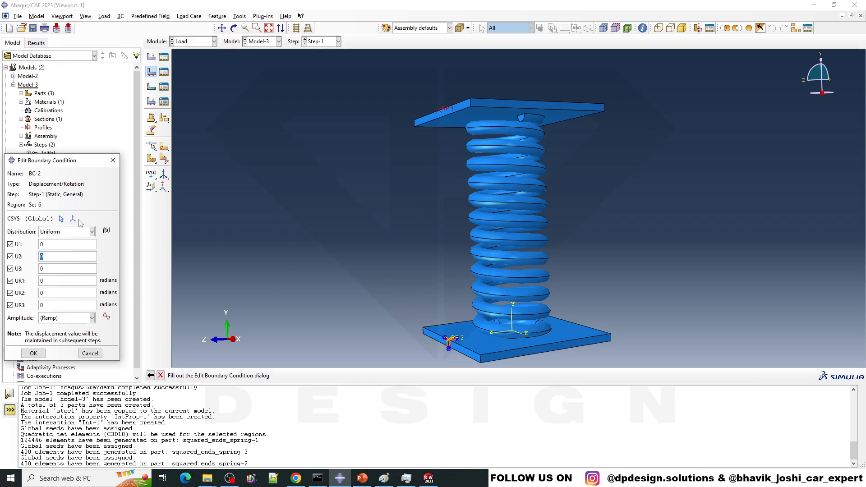
pyautogui.write('-4')
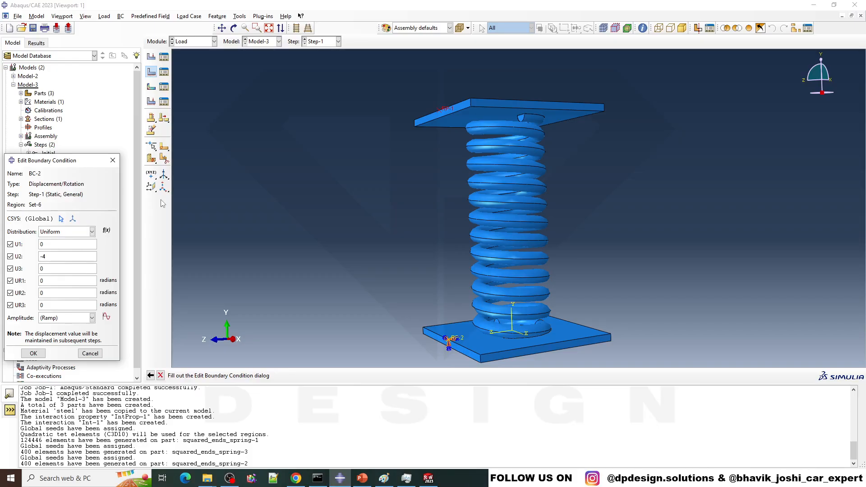
pyautogui.click(32, 353)
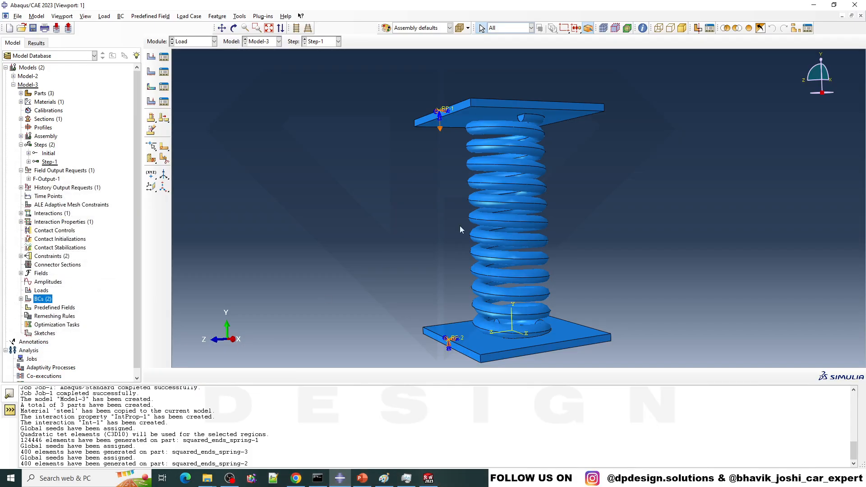
# Create the analysis job Job-1 for Model-3 with multiple processors enabled, using 2 processors.
pyautogui.keyDown('ctrl'); pyautogui.keyDown('alt'); pyautogui.moveTo(509, 157); pyautogui.dragTo(486, 109); pyautogui.keyUp('alt'); pyautogui.keyUp('ctrl')
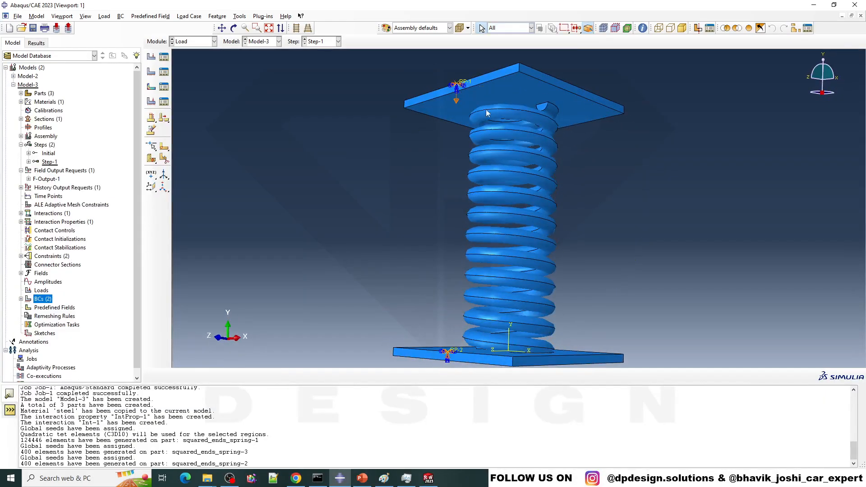
pyautogui.moveTo(422, 267)
pyautogui.keyDown('ctrl'); pyautogui.keyDown('alt'); pyautogui.mouseDown()
pyautogui.moveTo(479, 280)
pyautogui.moveTo(457, 157)
pyautogui.moveTo(510, 245)
pyautogui.moveTo(415, 269)
pyautogui.mouseUp(); pyautogui.keyUp('alt'); pyautogui.keyUp('ctrl')
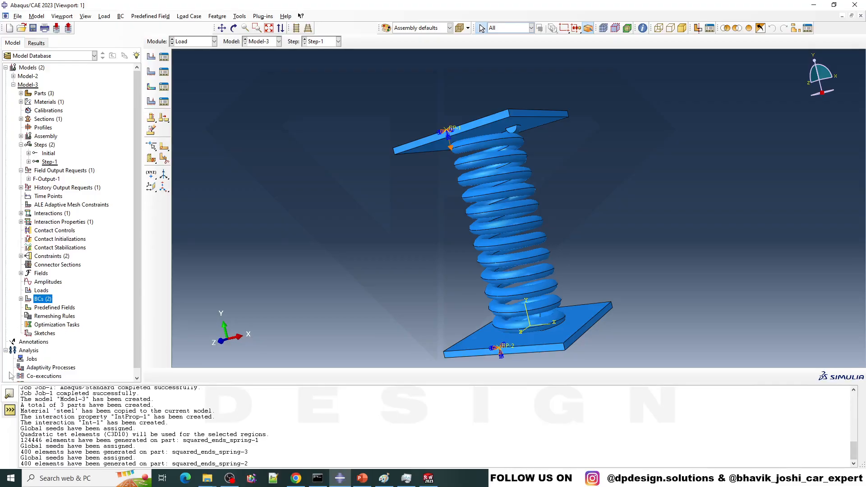
pyautogui.scroll(-1, 11, 376)
pyautogui.keyDown('ctrl'); pyautogui.keyDown('alt'); pyautogui.moveTo(360, 175); pyautogui.dragTo(429, 309); pyautogui.keyUp('alt'); pyautogui.keyUp('ctrl')
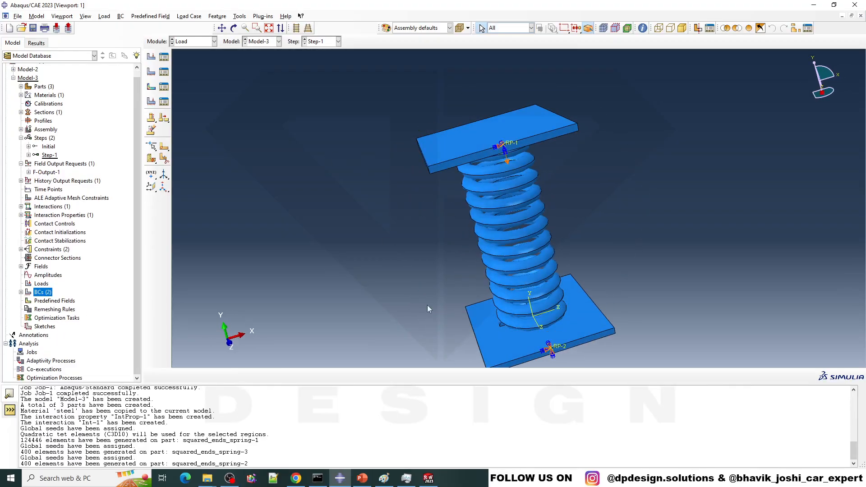
pyautogui.rightClick(28, 360)
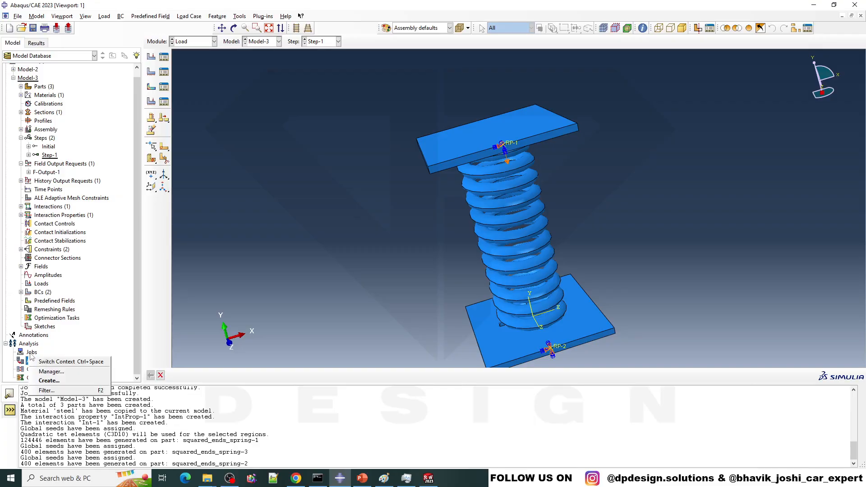
pyautogui.click(48, 380)
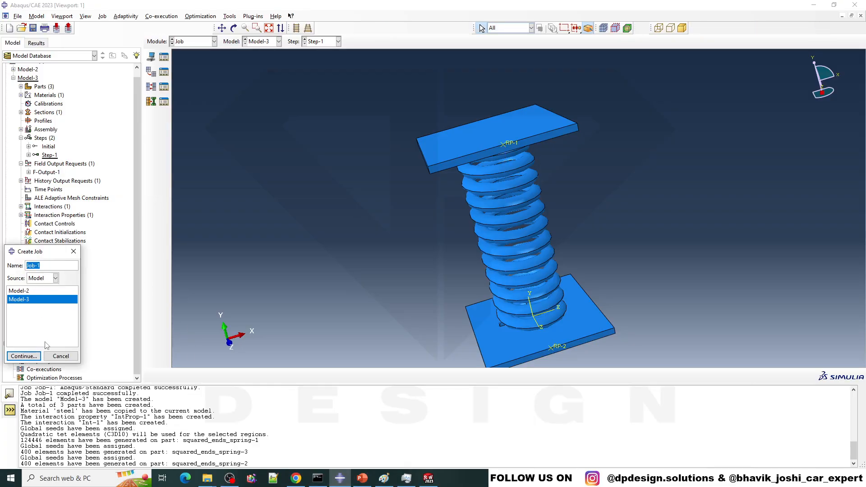
pyautogui.click(23, 356)
pyautogui.click(114, 170)
pyautogui.click(49, 182)
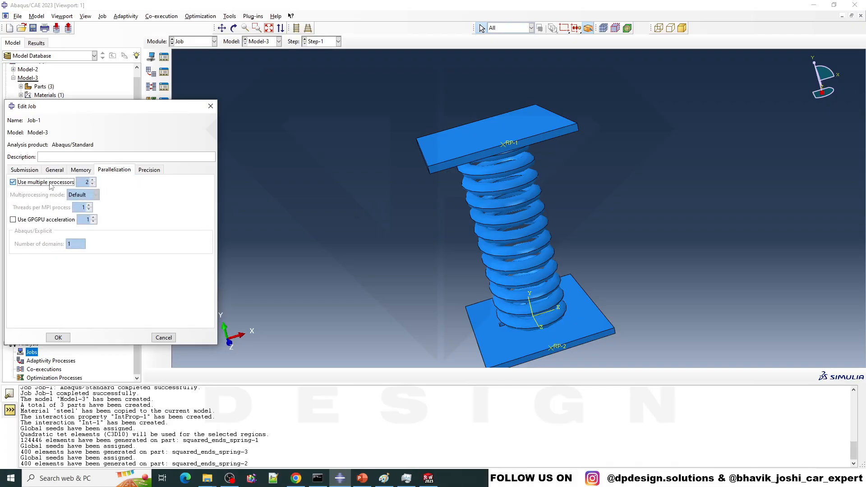
pyautogui.click(59, 337)
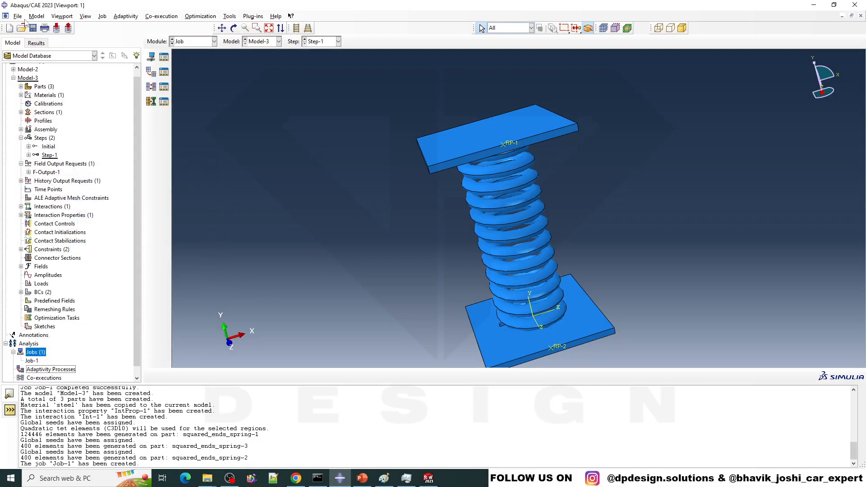
# Confirm the existing Results folder as the work directory.
pyautogui.click(18, 15)
pyautogui.click(34, 67)
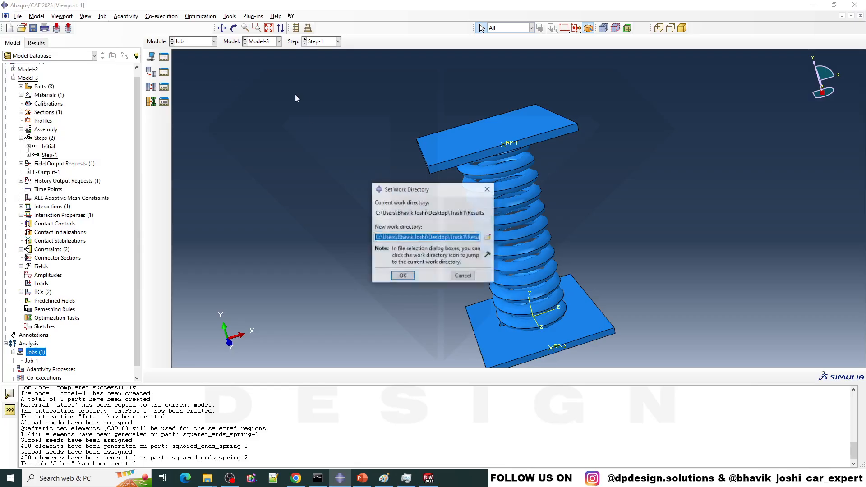
pyautogui.click(402, 275)
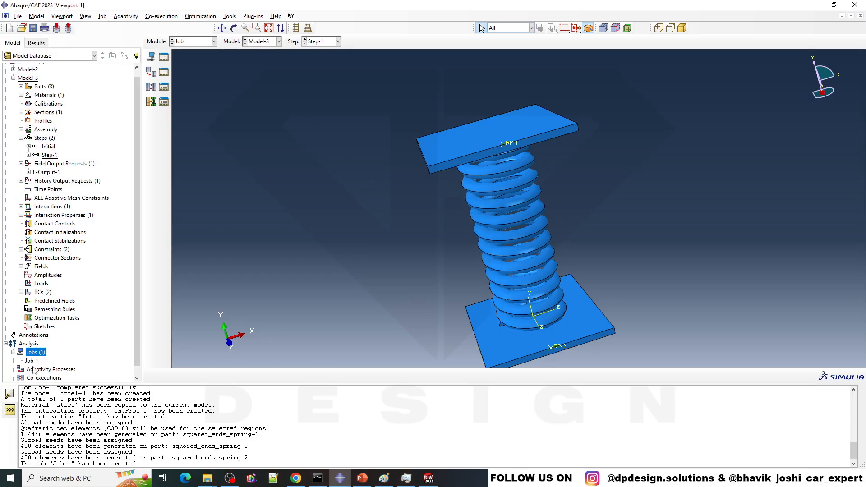
# Submit Job-1 for analysis and allow its existing job files to be overwritten.
pyautogui.scroll(-1, 33, 369)
pyautogui.rightClick(31, 352)
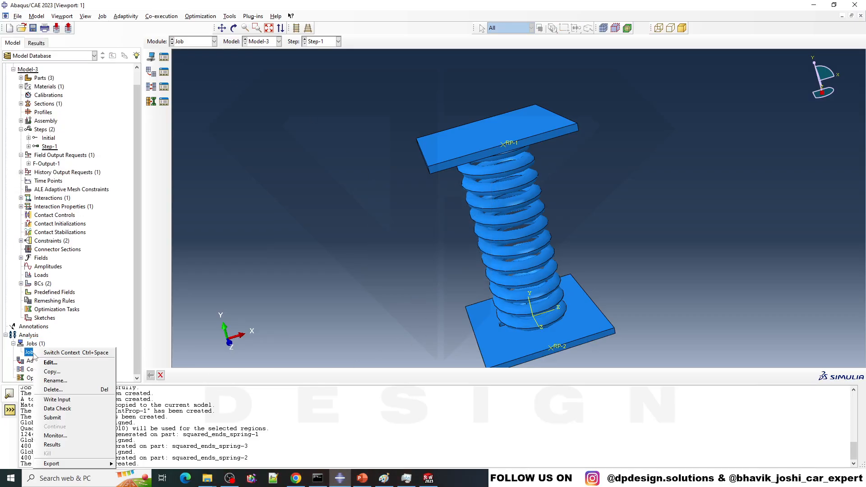
pyautogui.click(51, 417)
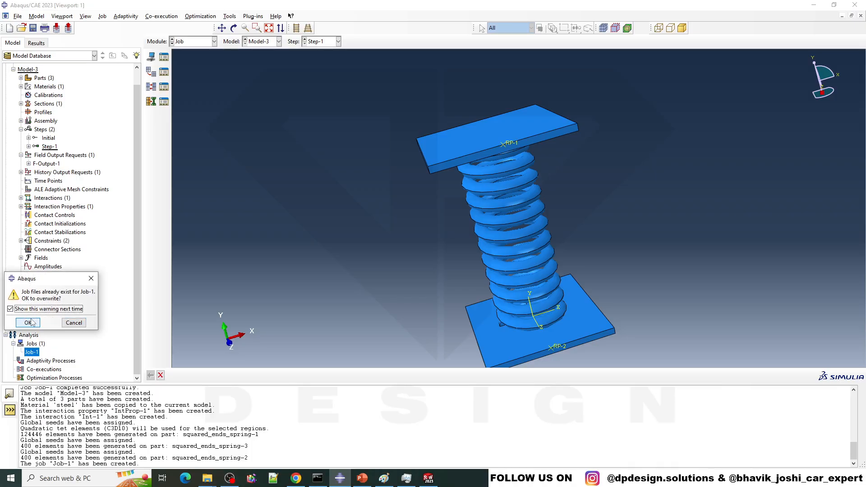
pyautogui.click(28, 323)
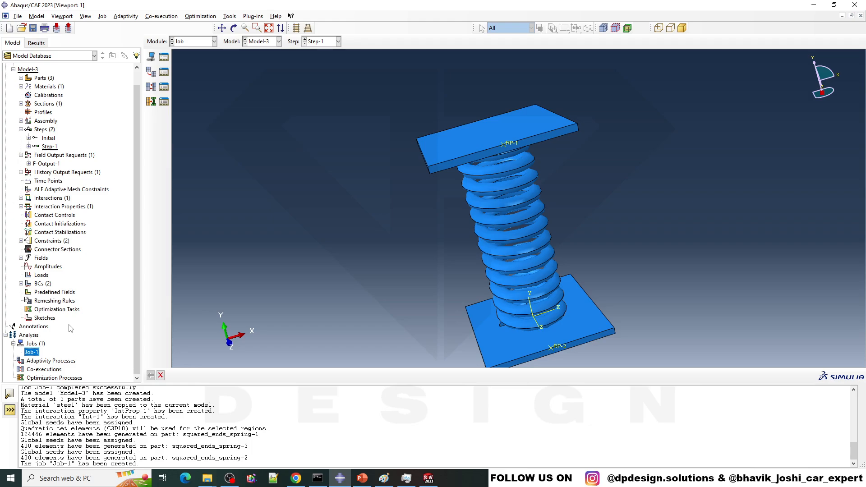
# Check the progress of Job-1 in its job monitor and minimize the monitor window.
pyautogui.rightClick(45, 352)
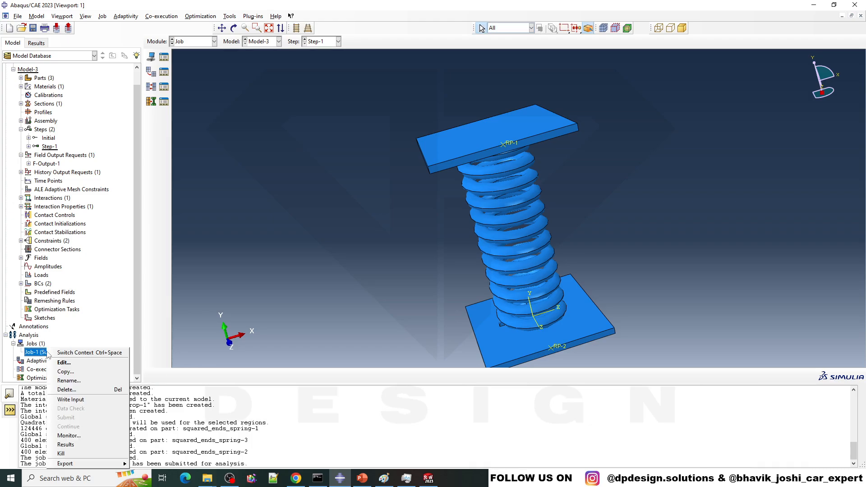
pyautogui.click(68, 435)
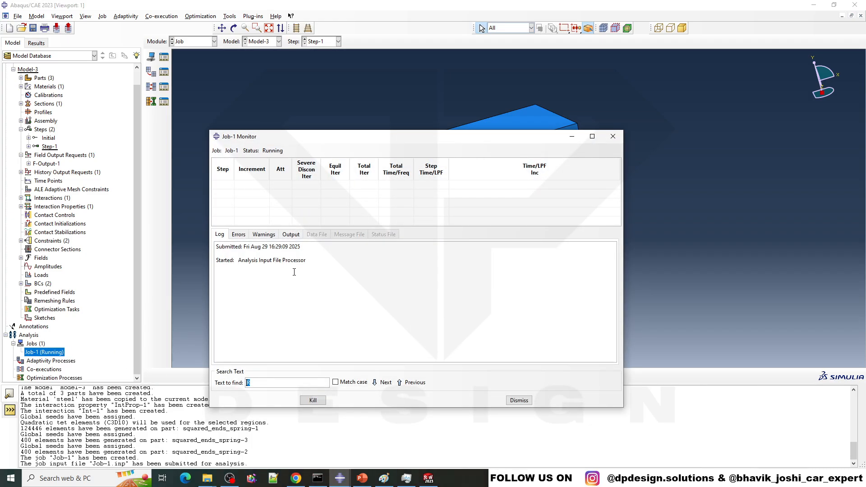
pyautogui.moveTo(404, 137); pyautogui.dragTo(395, 93)
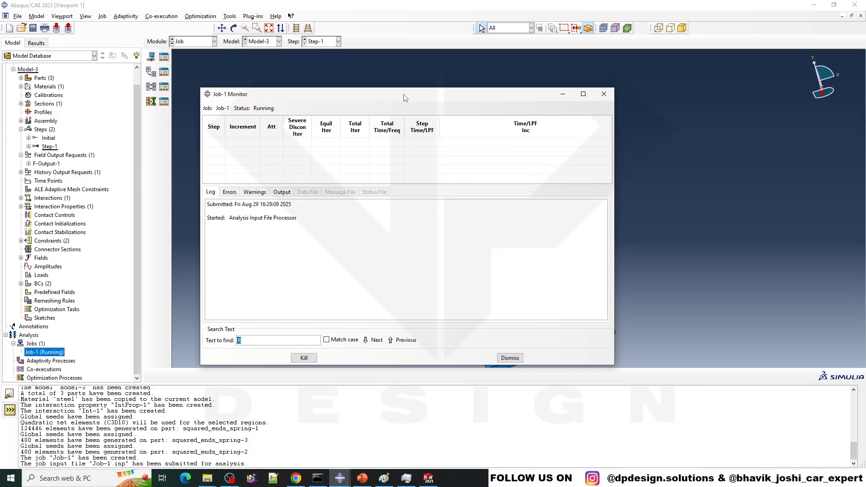
pyautogui.click(564, 95)
# Examine the spring and both rigid plates with their reference points from several angles and distances.
pyautogui.scroll(2, 429, 252)
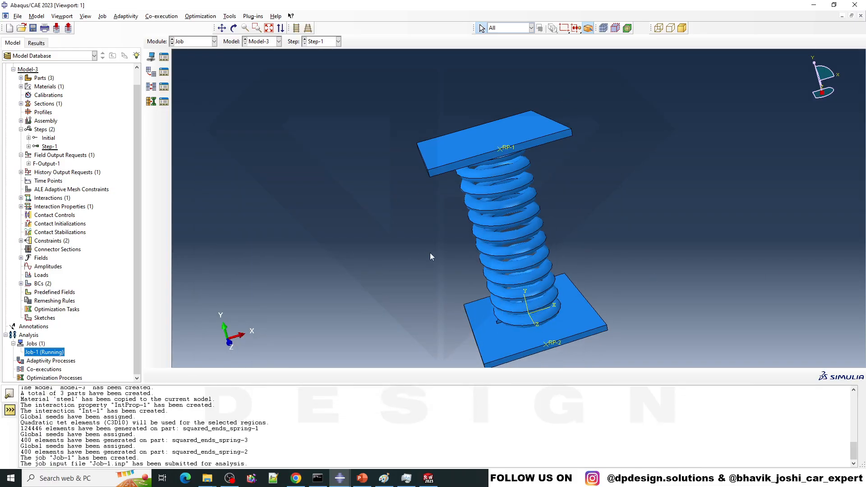
pyautogui.keyDown('ctrl'); pyautogui.keyDown('alt'); pyautogui.moveTo(477, 228); pyautogui.dragTo(609, 170); pyautogui.keyUp('alt'); pyautogui.keyUp('ctrl')
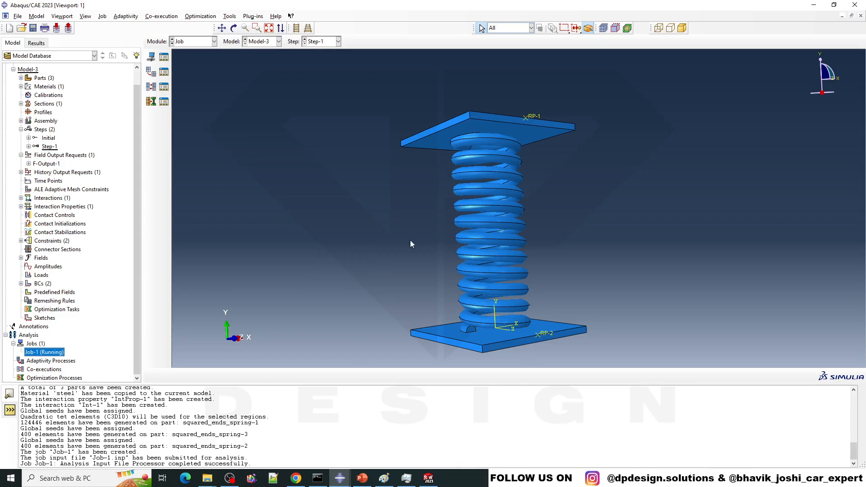
pyautogui.scroll(1, 320, 272)
pyautogui.scroll(-1, 629, 280)
pyautogui.scroll(2, 408, 264)
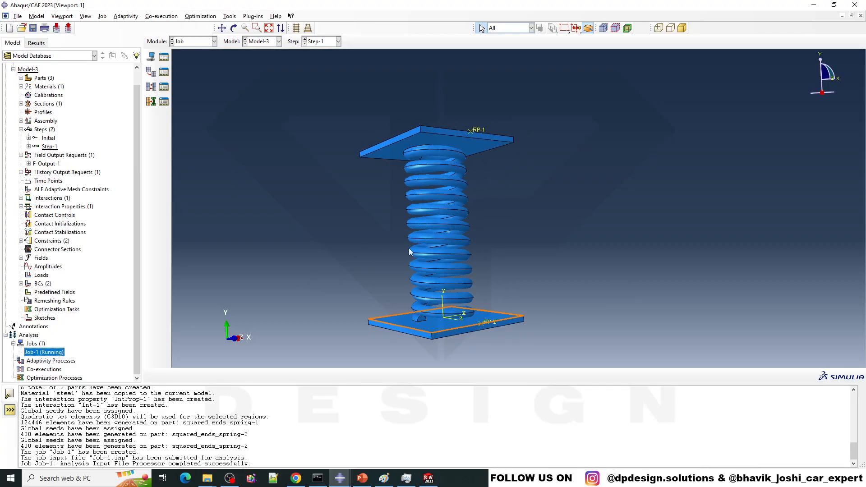
pyautogui.scroll(-2, 500, 204)
pyautogui.keyDown('ctrl'); pyautogui.keyDown('alt'); pyautogui.moveTo(459, 162); pyautogui.dragTo(542, 230); pyautogui.keyUp('alt'); pyautogui.keyUp('ctrl')
pyautogui.scroll(2, 493, 331)
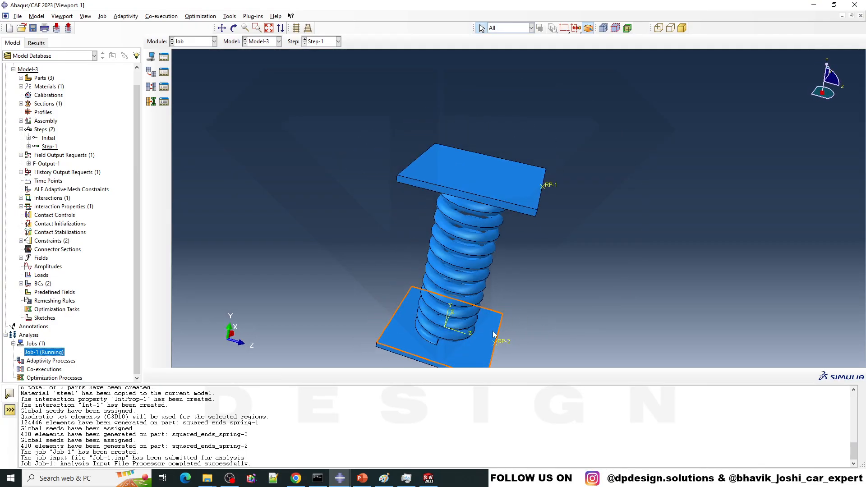
pyautogui.scroll(1, 461, 261)
pyautogui.scroll(-2, 456, 248)
pyautogui.scroll(3, 397, 164)
pyautogui.scroll(-2, 491, 350)
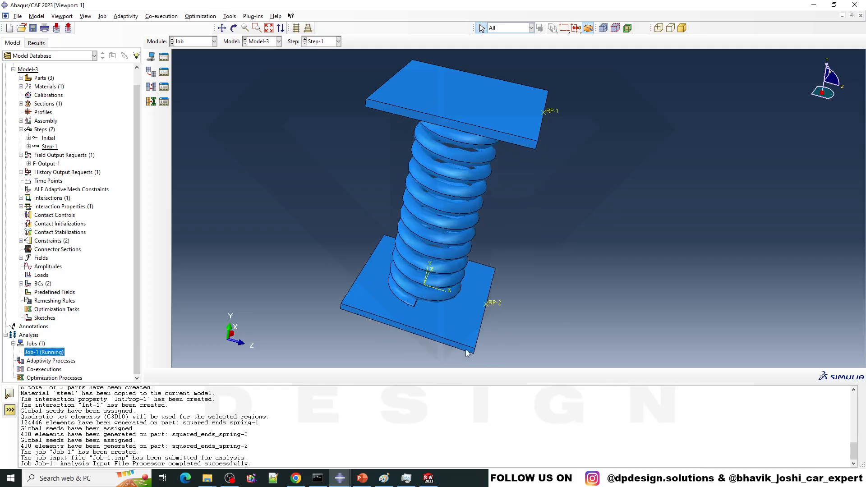